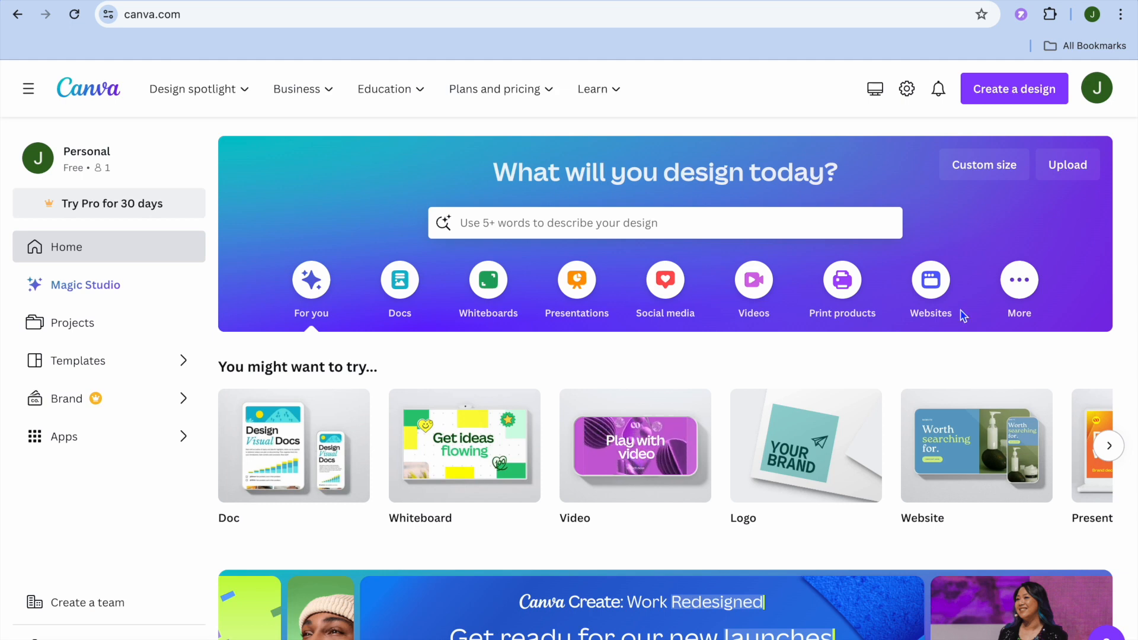
Step: Browse the Websites category and create a blank Portfolio Website design
left_click(929, 284)
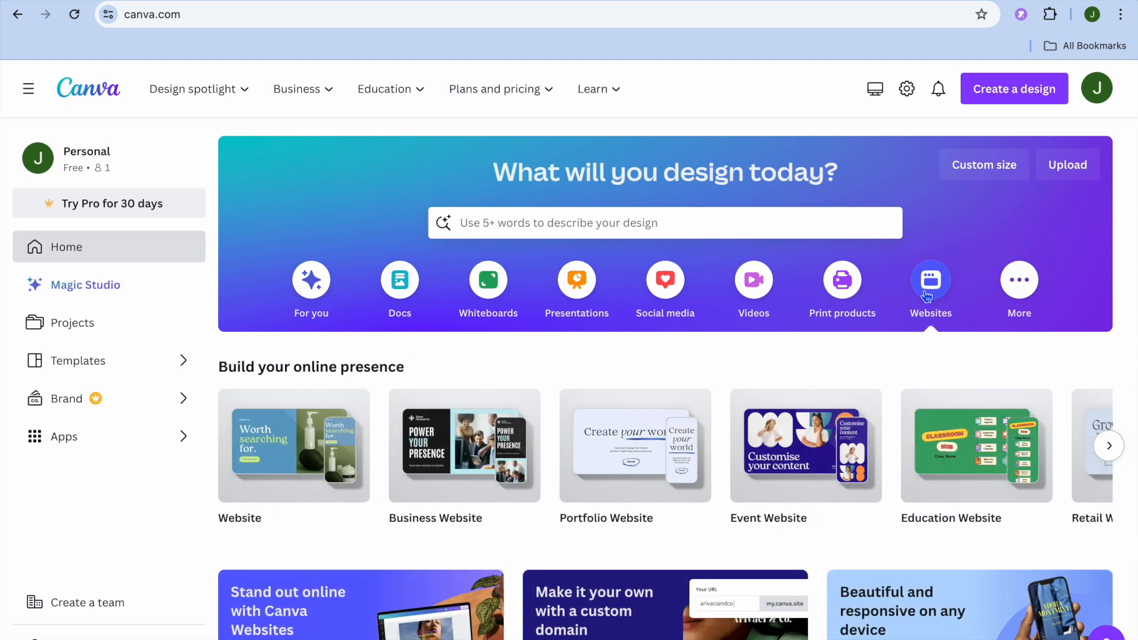
mouse_move(624, 439)
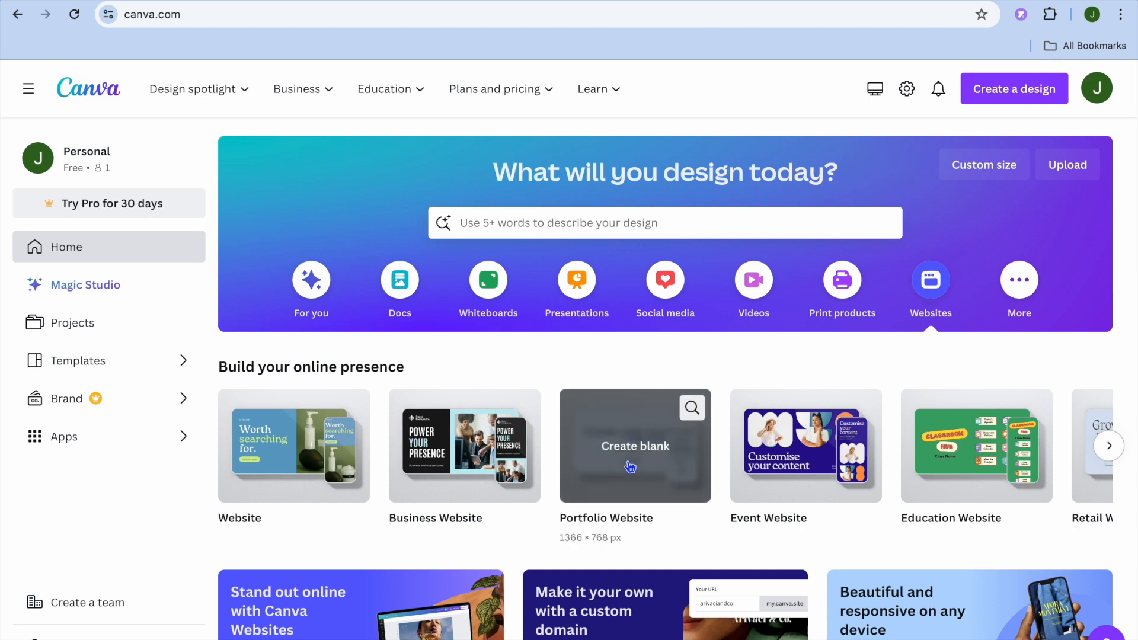
scroll(630, 468, "right", 1)
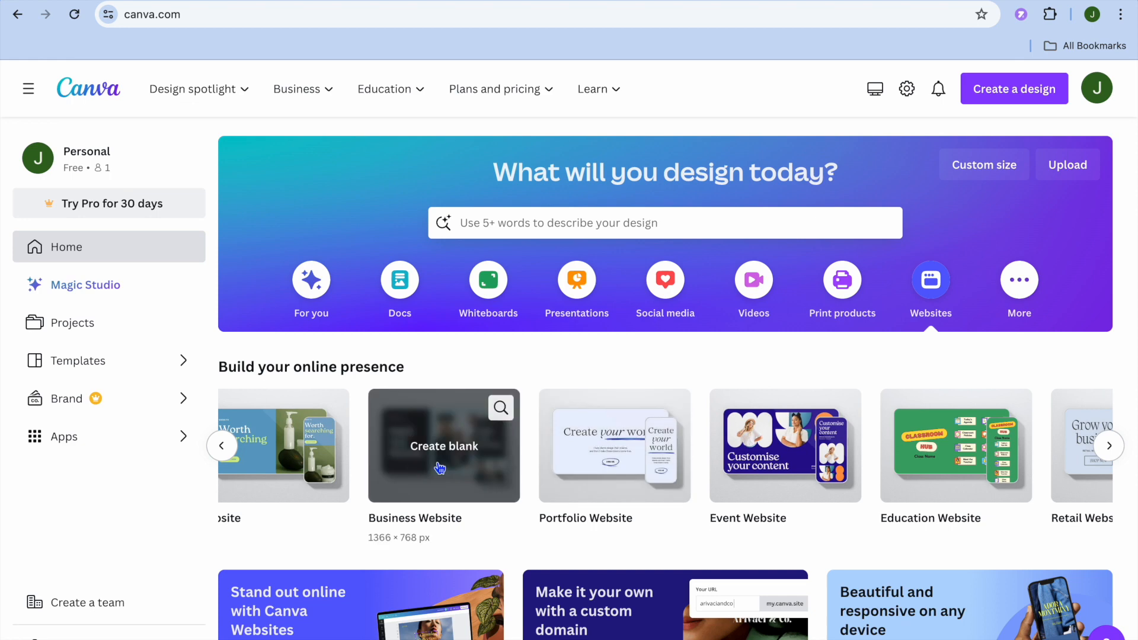
scroll(440, 468, "right", 5)
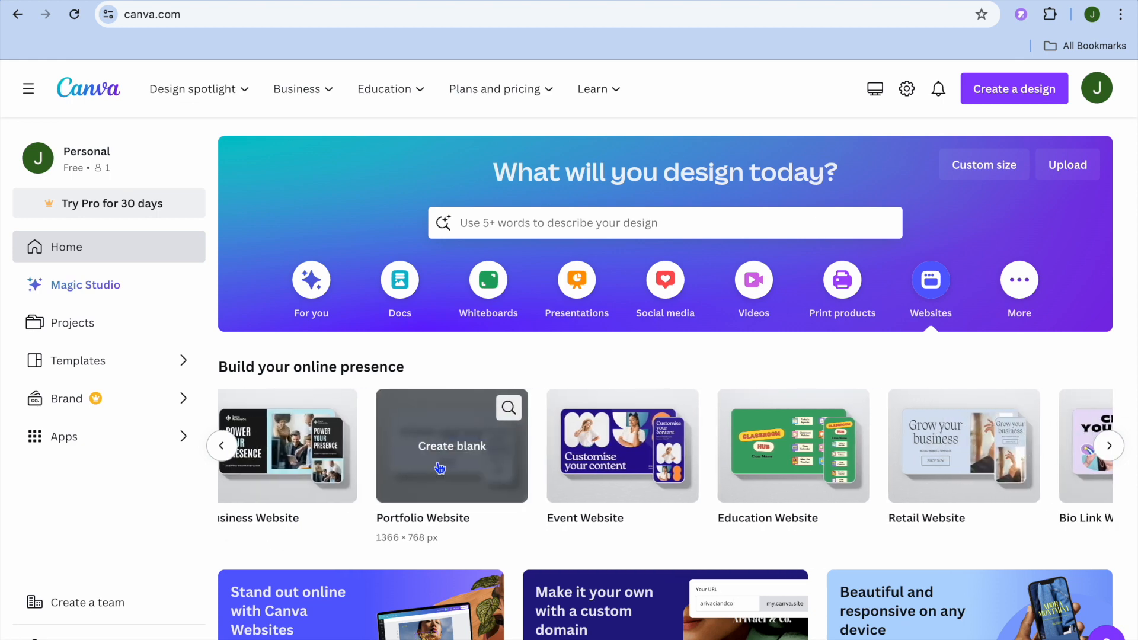
scroll(595, 478, "right", 3)
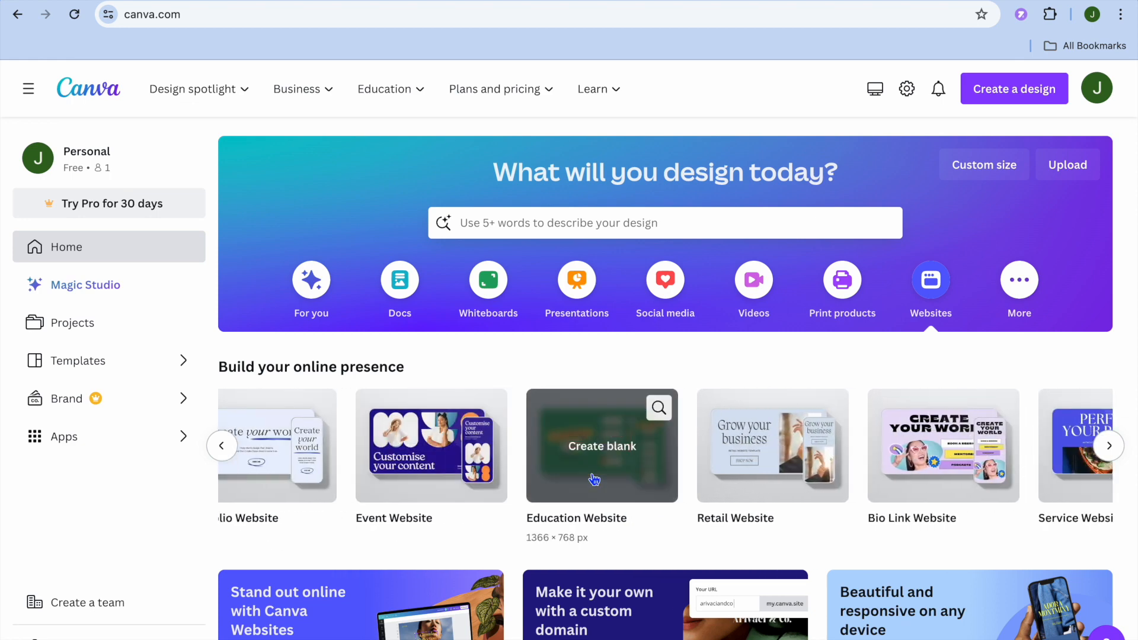
scroll(594, 479, "left", 3)
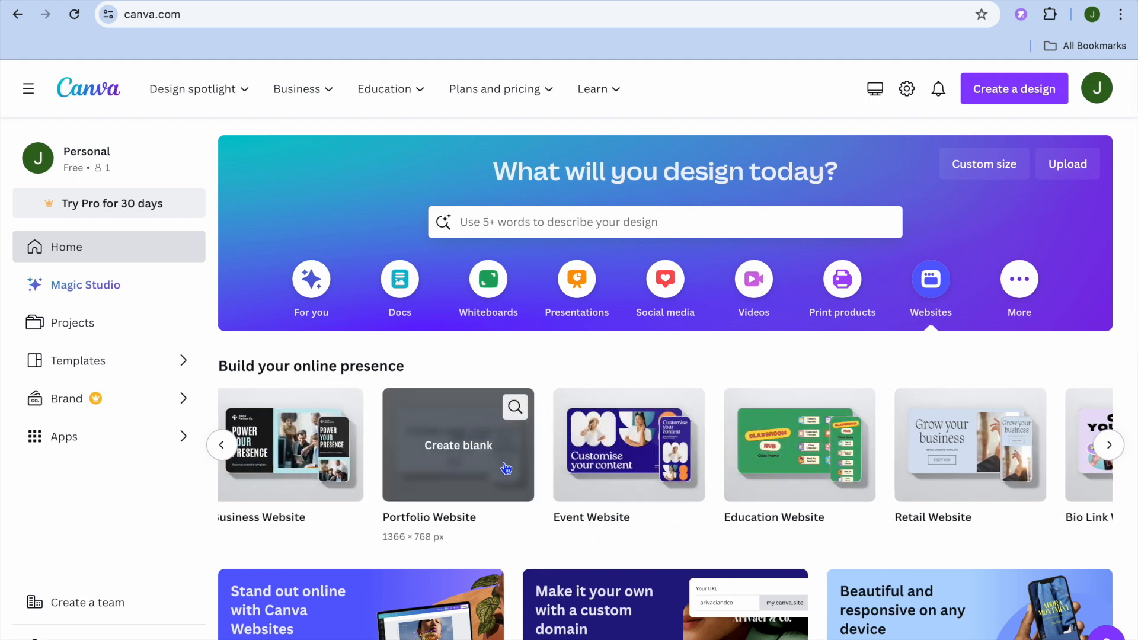
left_click(474, 454)
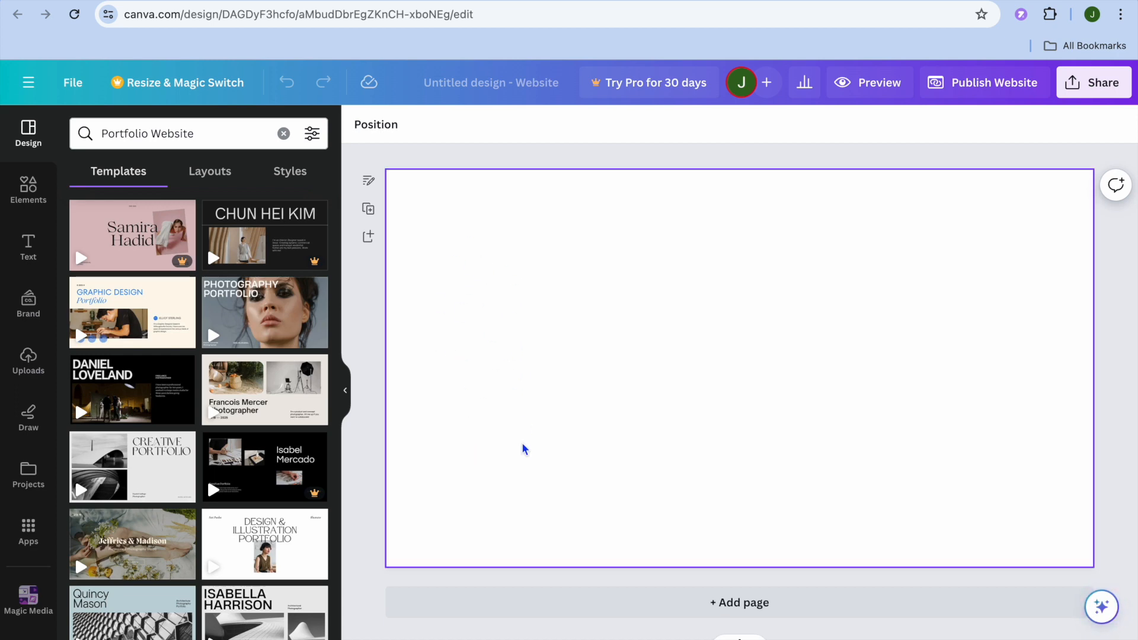
Step: Browse the portfolio templates and preview the pages of the grey, black and light modern minimal photography template, returning to the template list
mouse_move(243, 292)
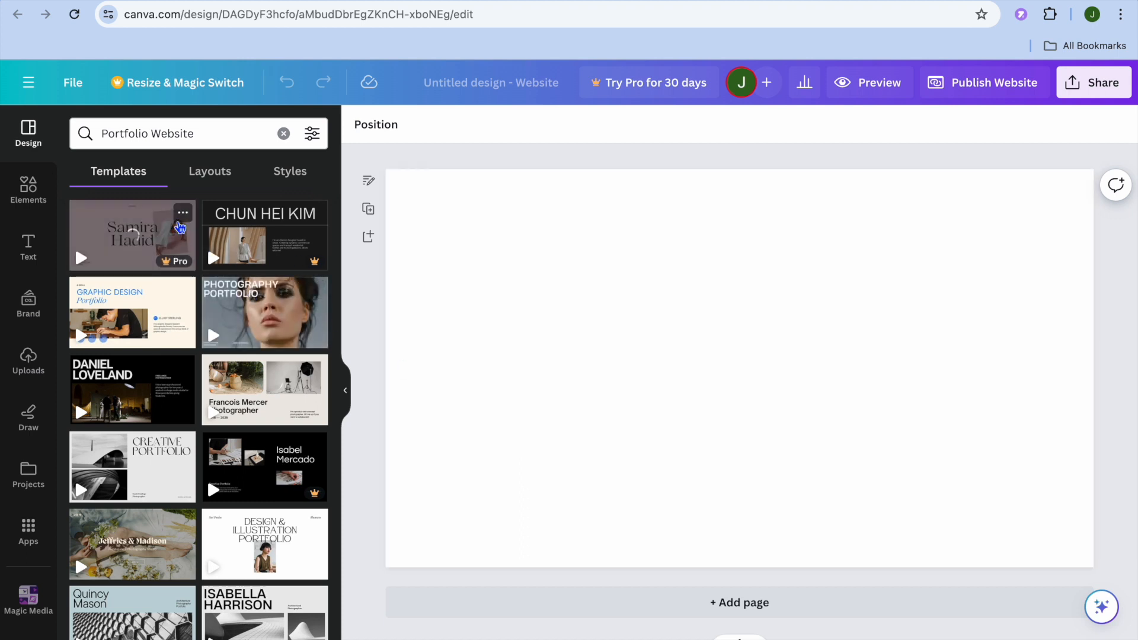
mouse_move(148, 234)
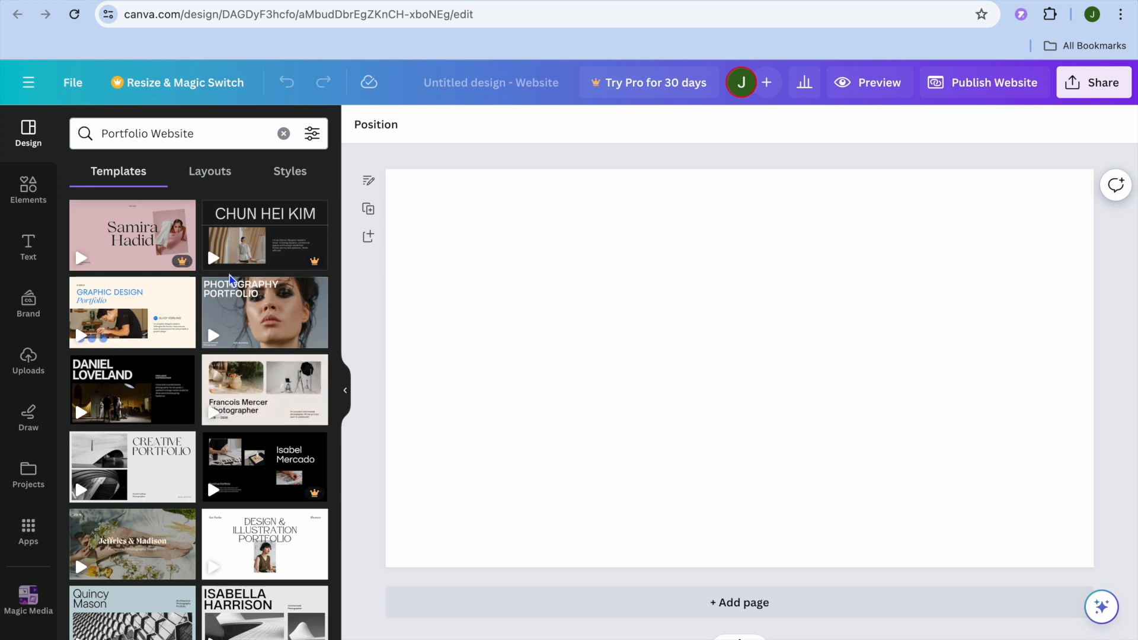
mouse_move(255, 362)
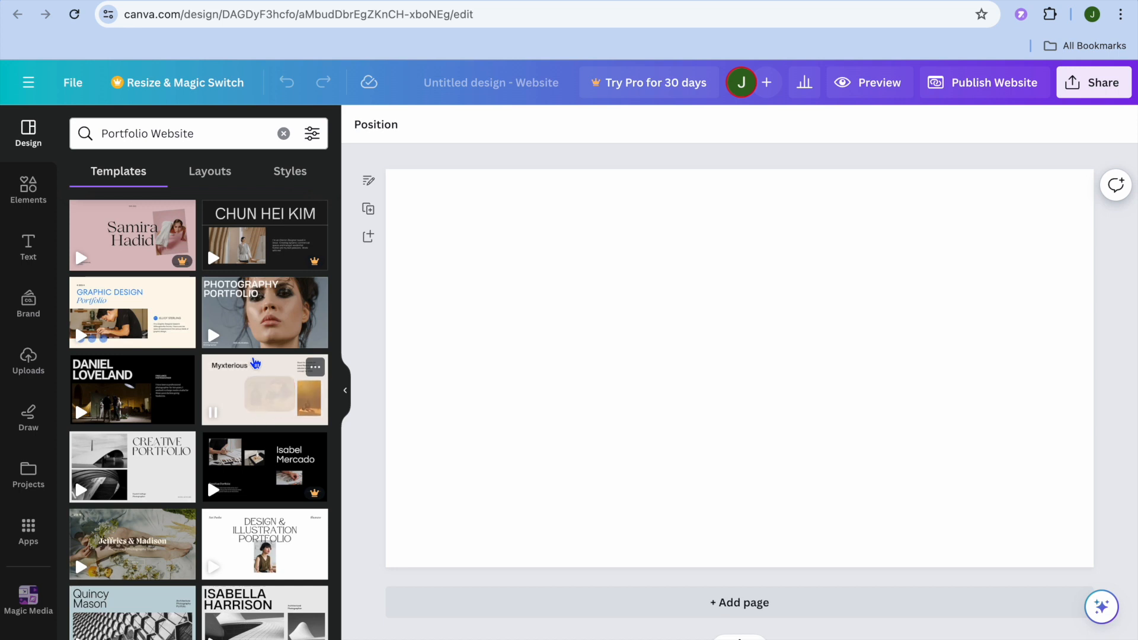
scroll(255, 364, "down", 3)
scroll(256, 364, "down", 3)
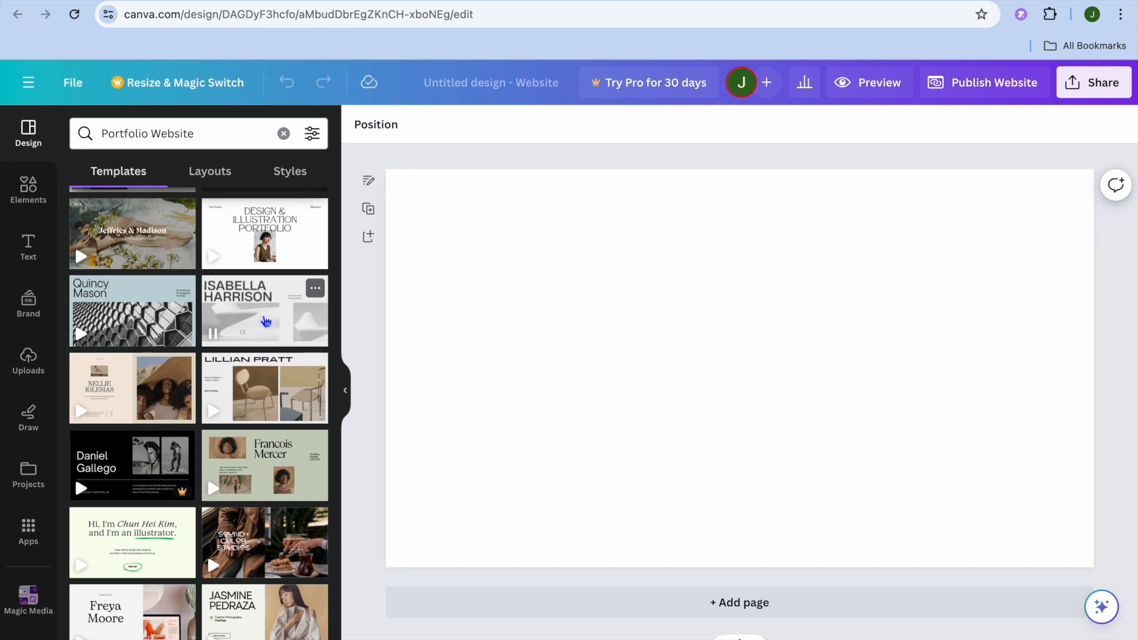
left_click(265, 322)
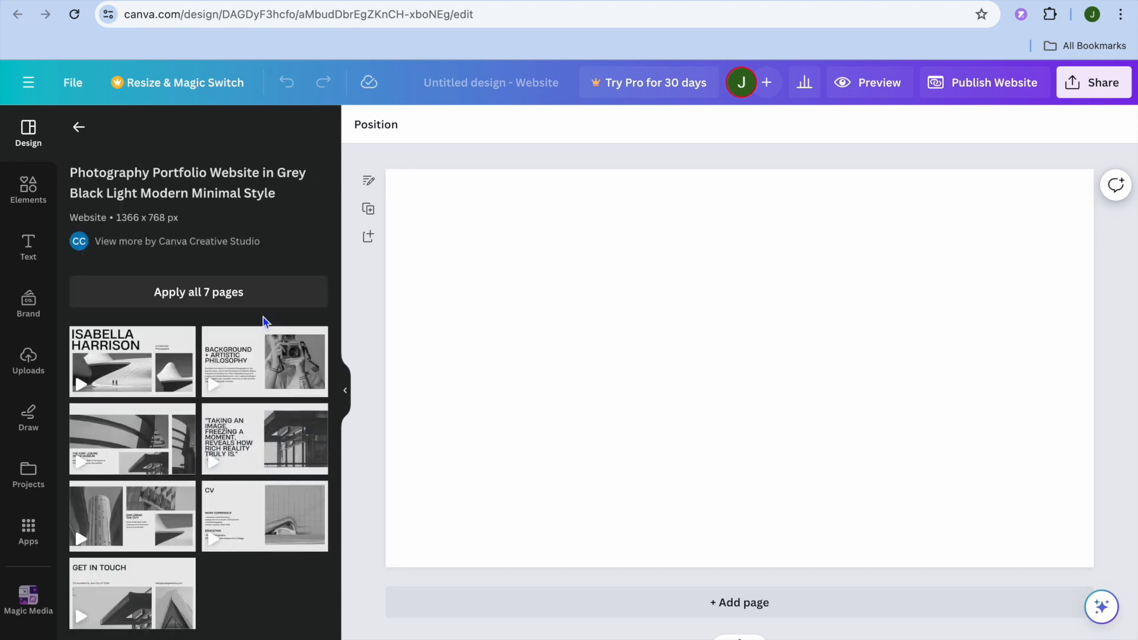
left_click(79, 127)
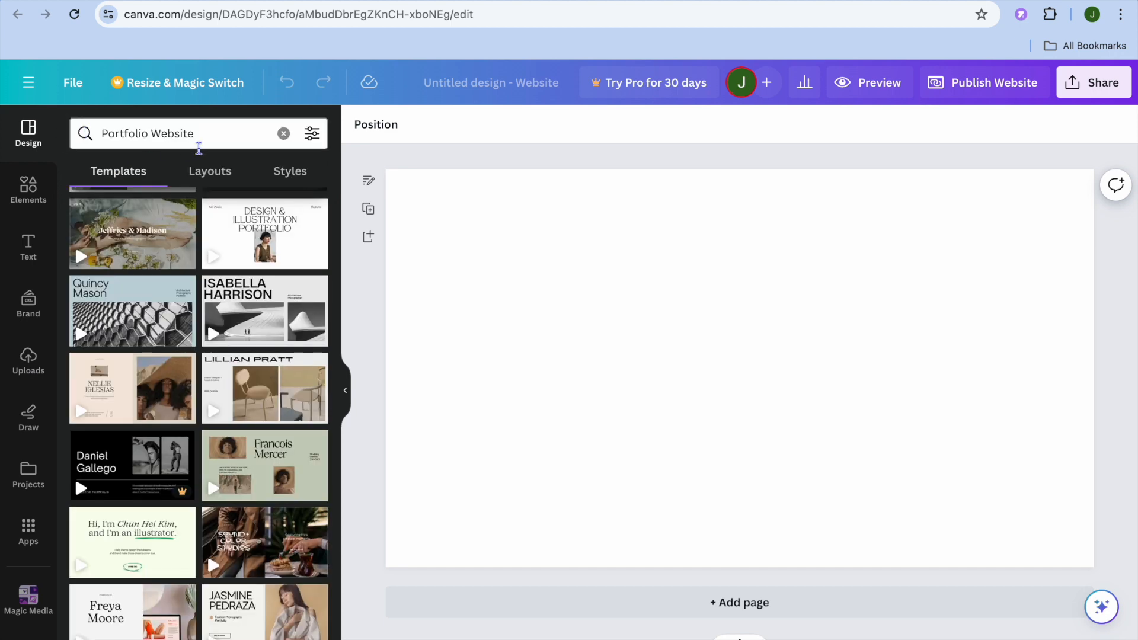
Step: Replace the template search term with the suggested search "photography portfolio"
left_click(201, 134)
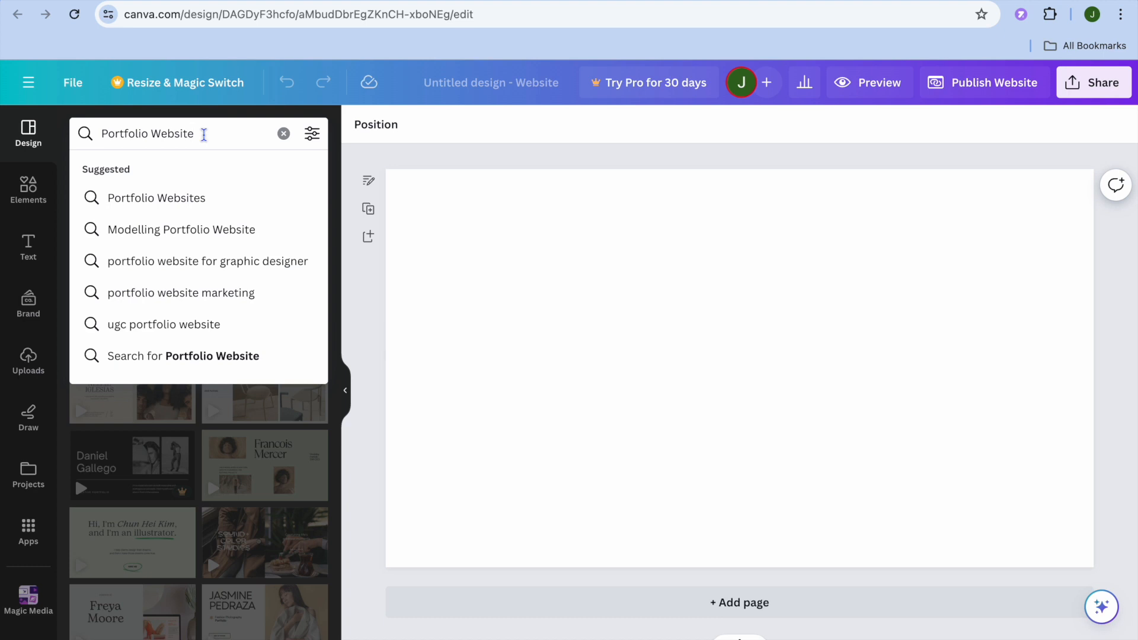
key("BackSpace")
key("BackSpace")
key("BackSpace")
key("BackSpace")
key("BackSpace")
key("BackSpace")
key("BackSpace")
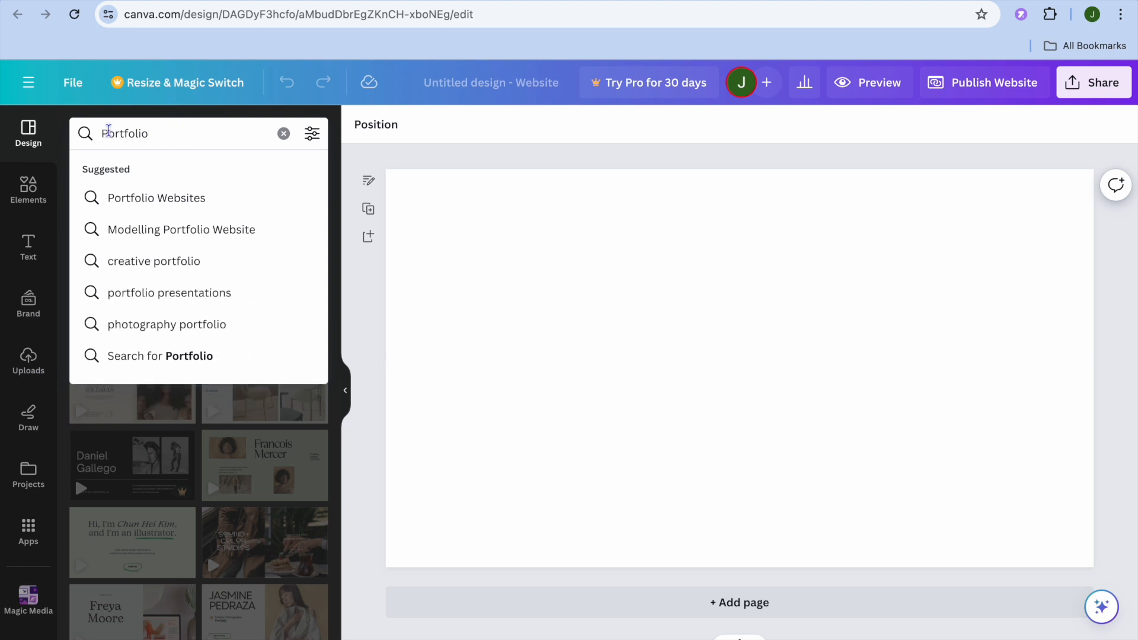
left_click(104, 134)
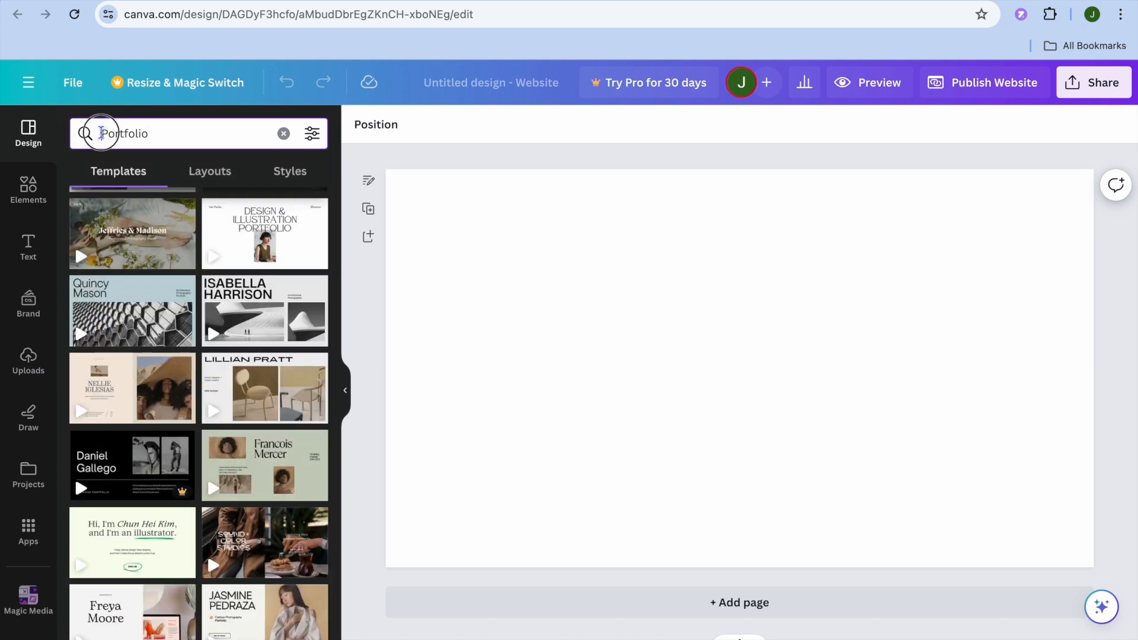
type("oh")
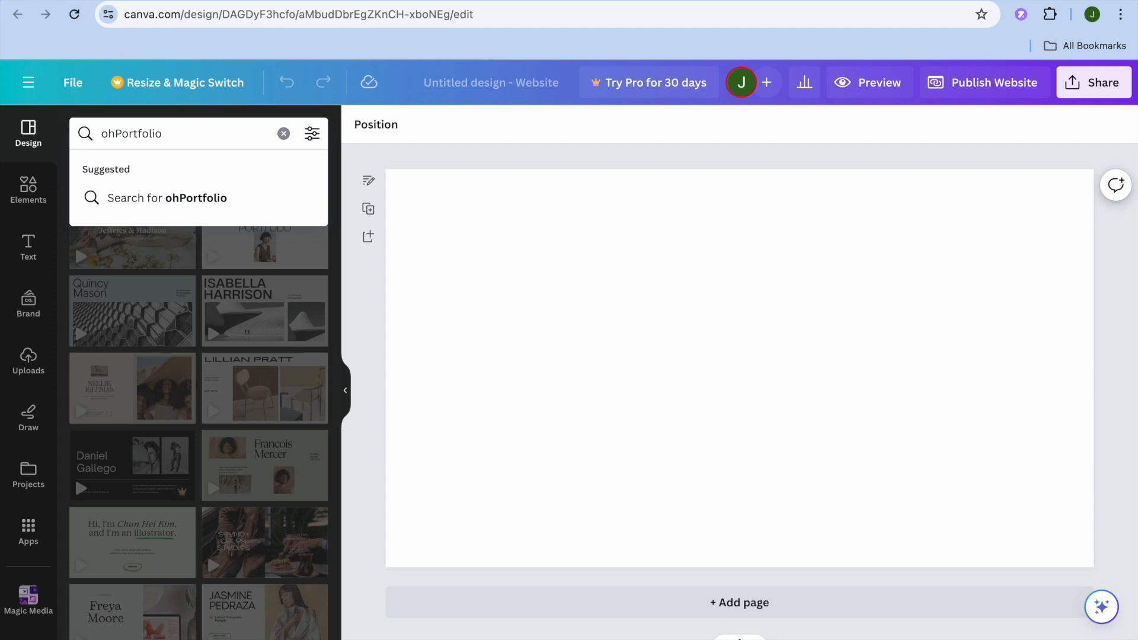
key("BackSpace")
key("BackSpace")
type("ph")
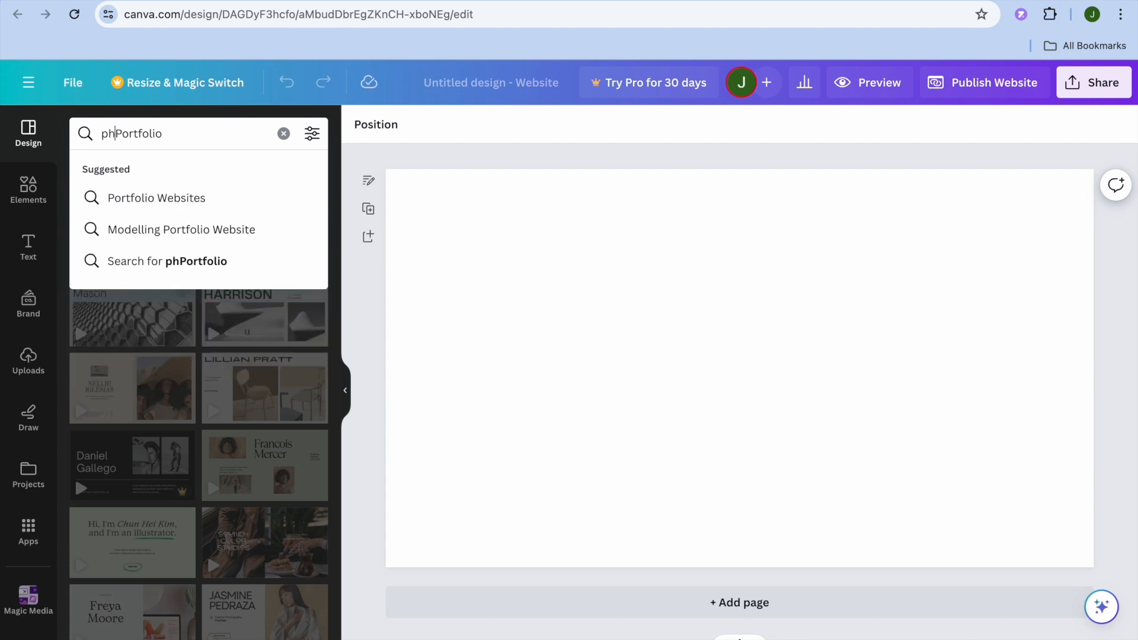
type("oy")
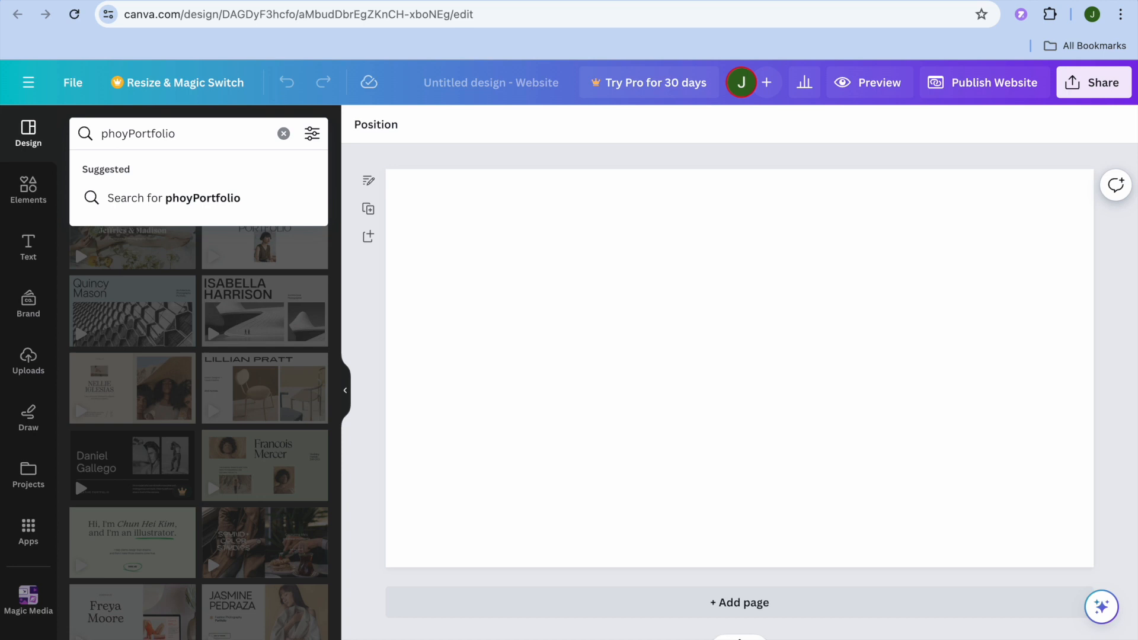
key("BackSpace")
type("to")
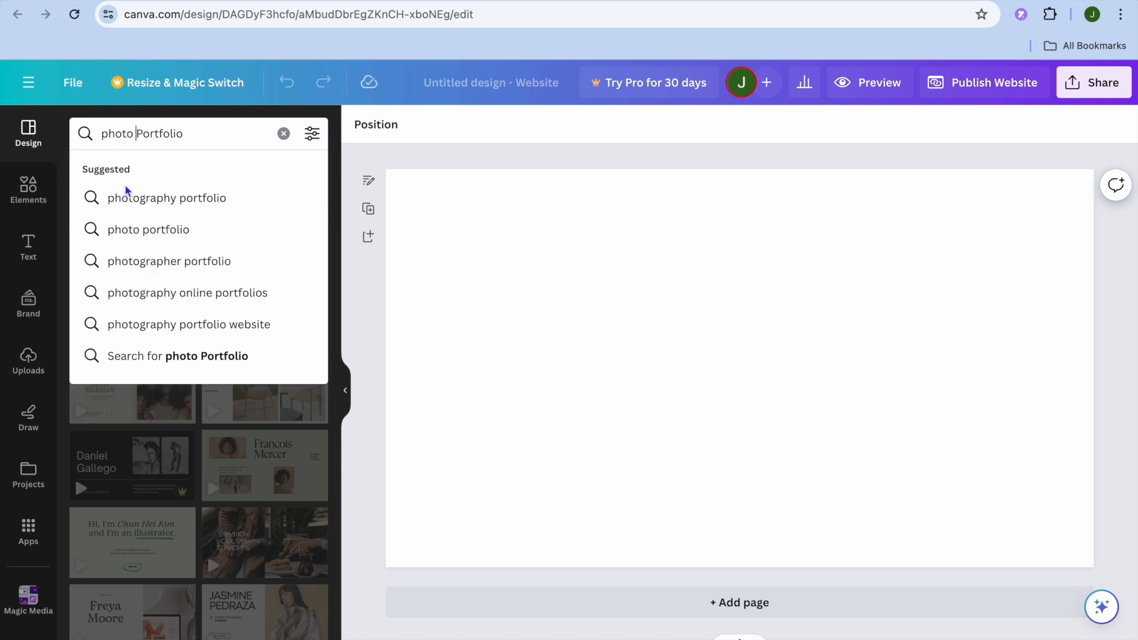
left_click(139, 198)
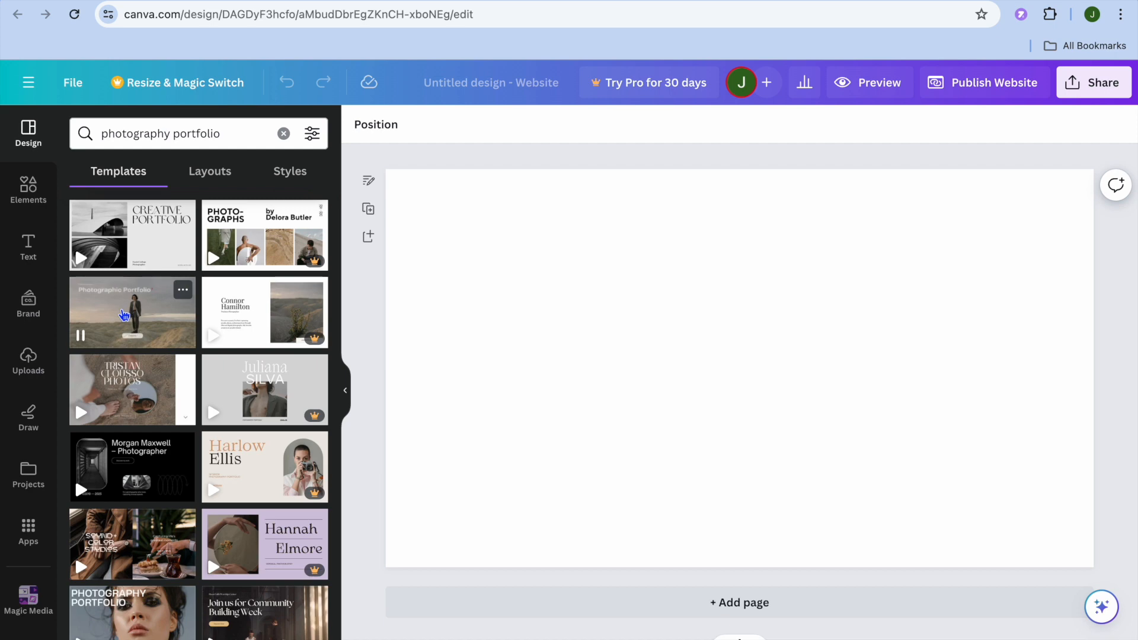
Step: Apply all 5 pages of the "Photography Portfolio Website in Black Photographic Style" template and look through the pages
left_click(125, 315)
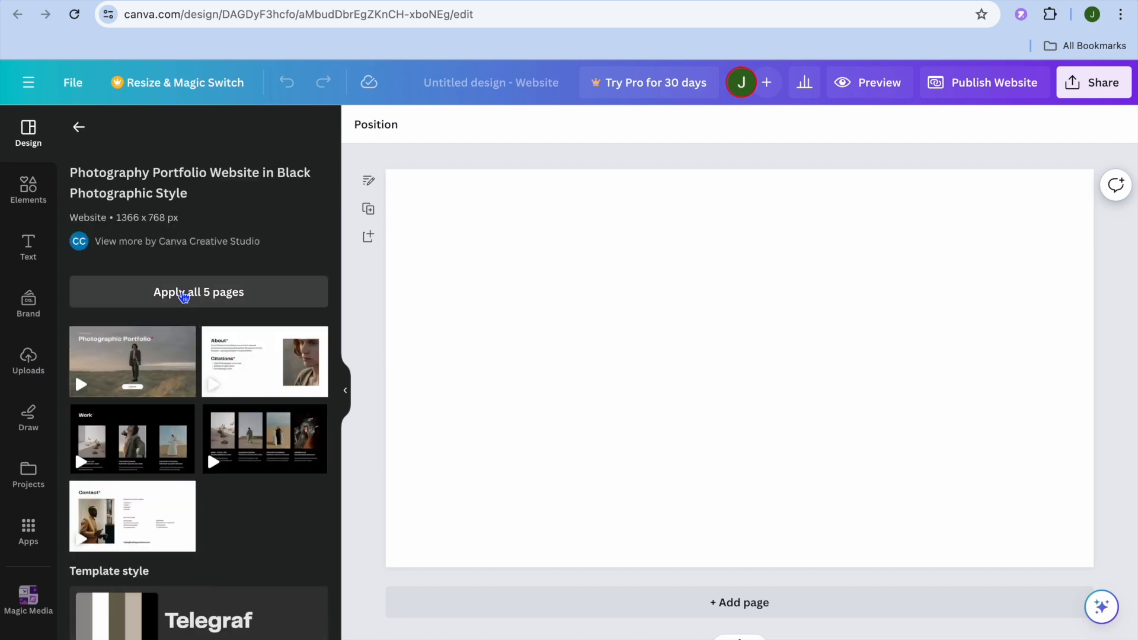
left_click(183, 295)
left_click(429, 358)
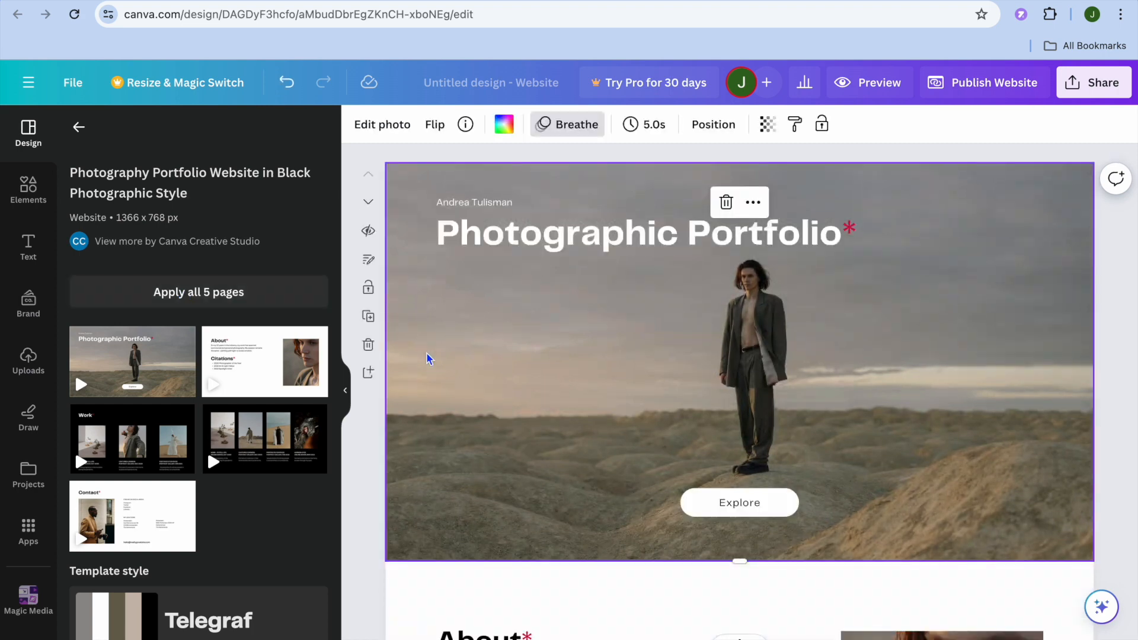
scroll(524, 354, "down", 10)
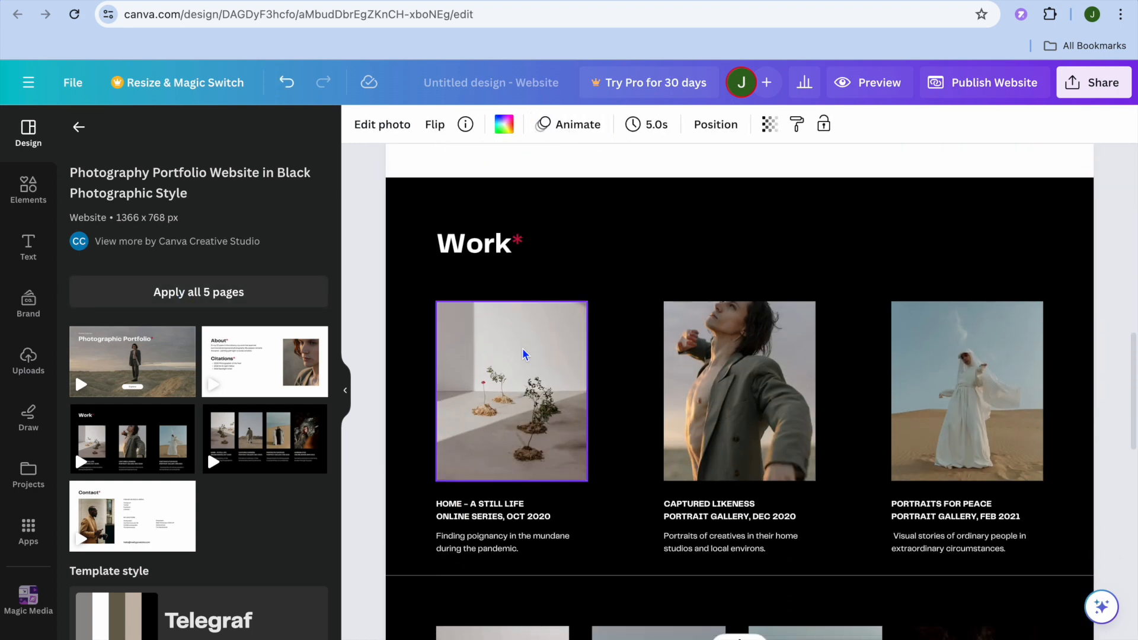
scroll(524, 354, "up", 10)
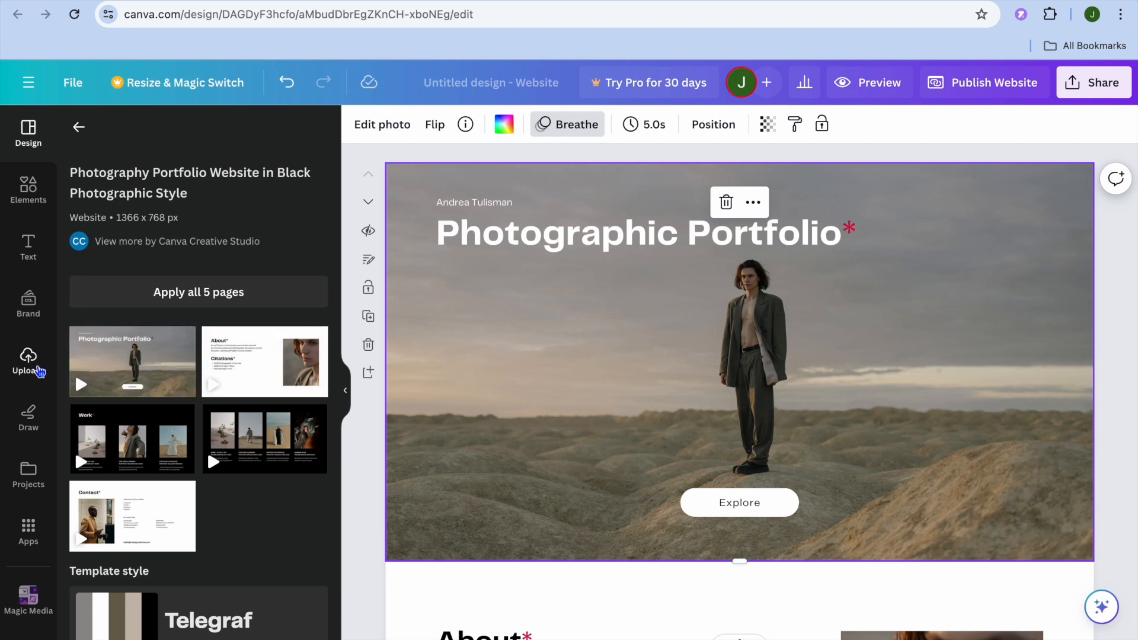
Step: Place the uploaded photo of the dog running in the forest on the first page and make it the page background
left_click(27, 367)
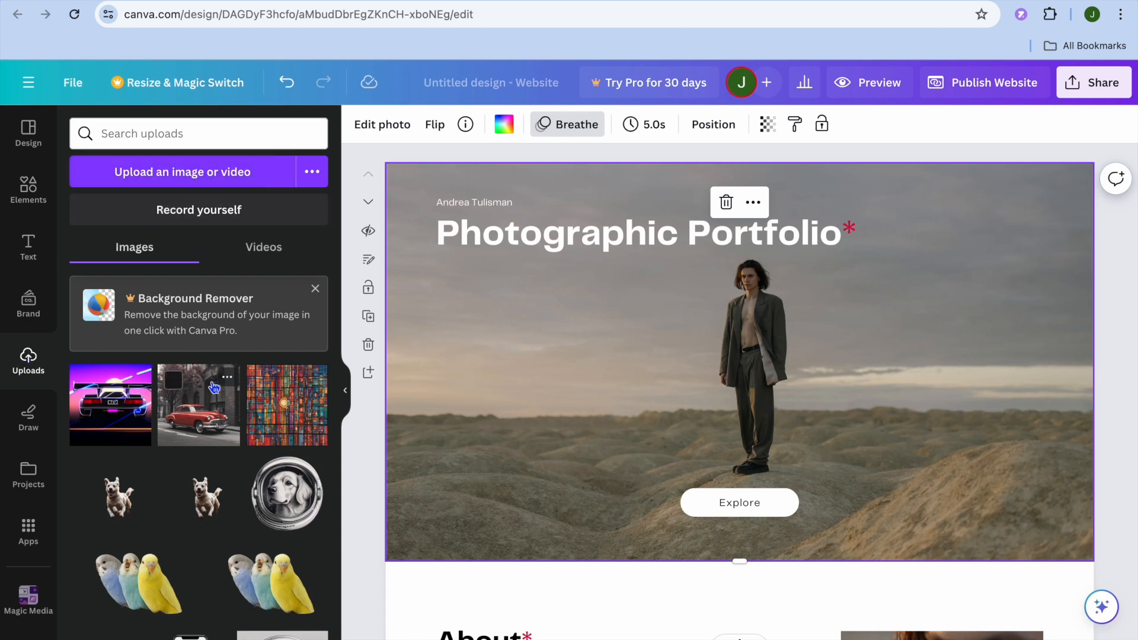
scroll(214, 388, "down", 4)
scroll(227, 514, "up", 2)
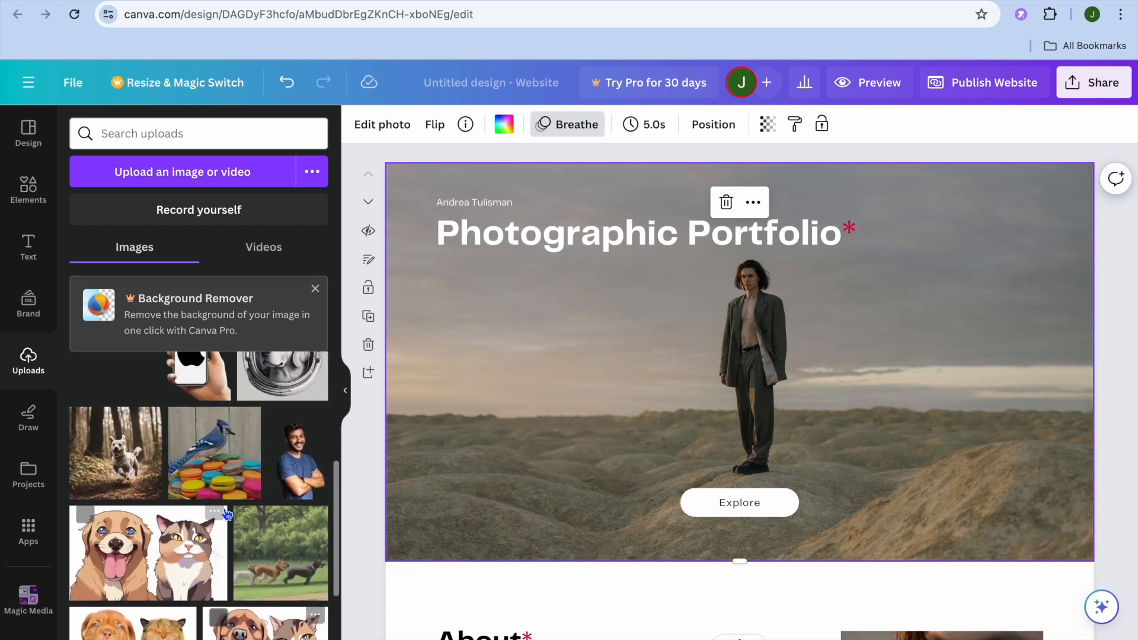
scroll(227, 514, "up", 2)
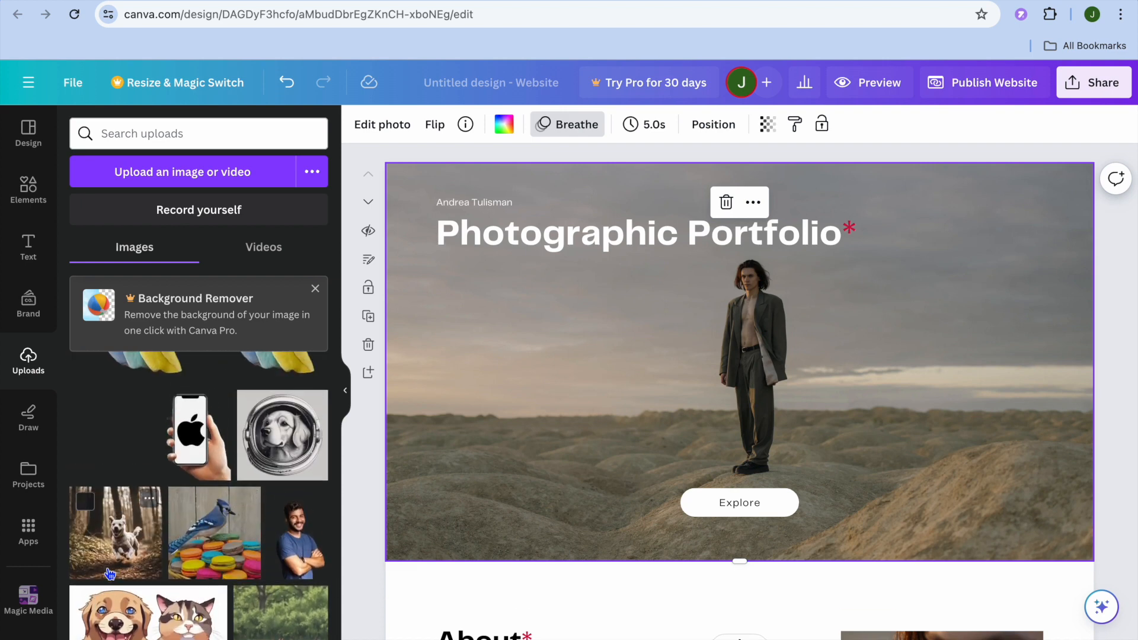
left_click_drag(81, 555, 461, 311)
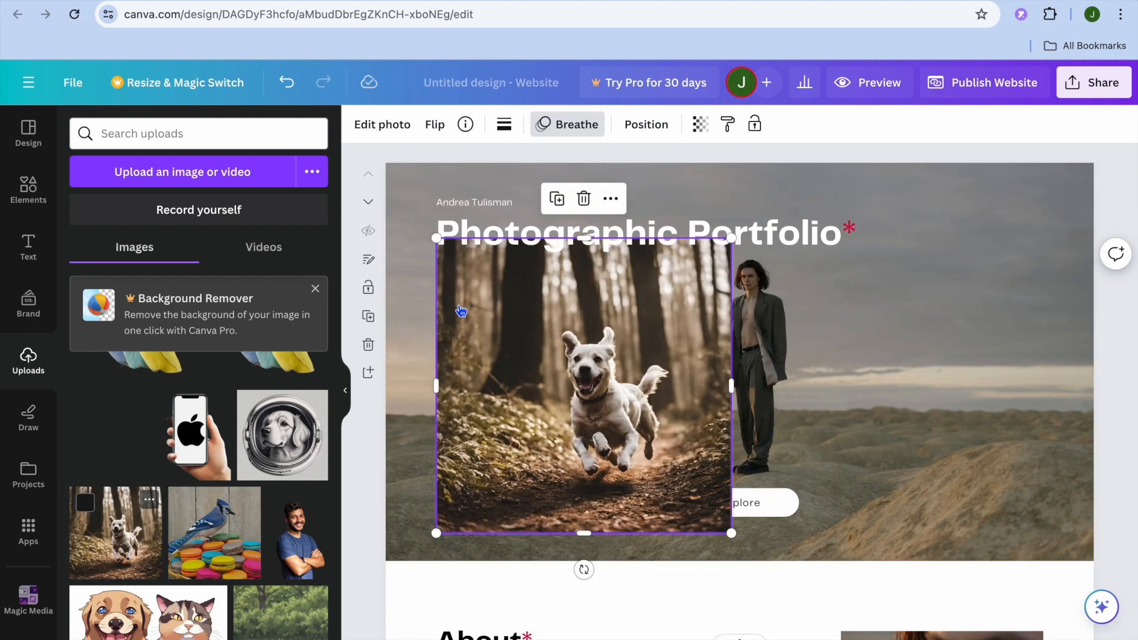
left_click(610, 199)
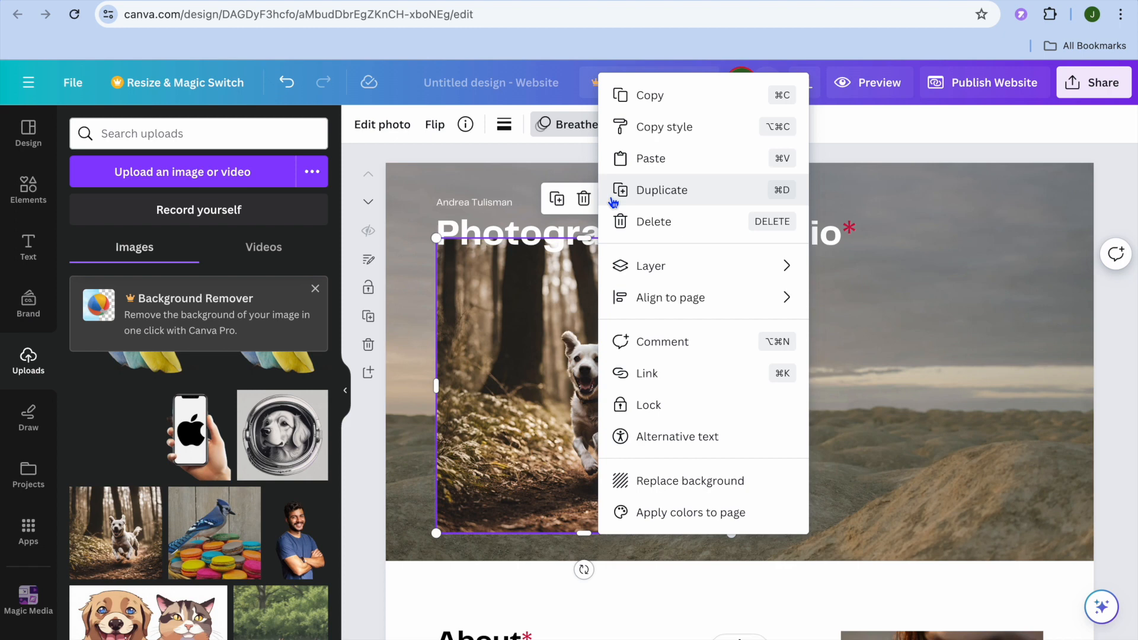
left_click(678, 481)
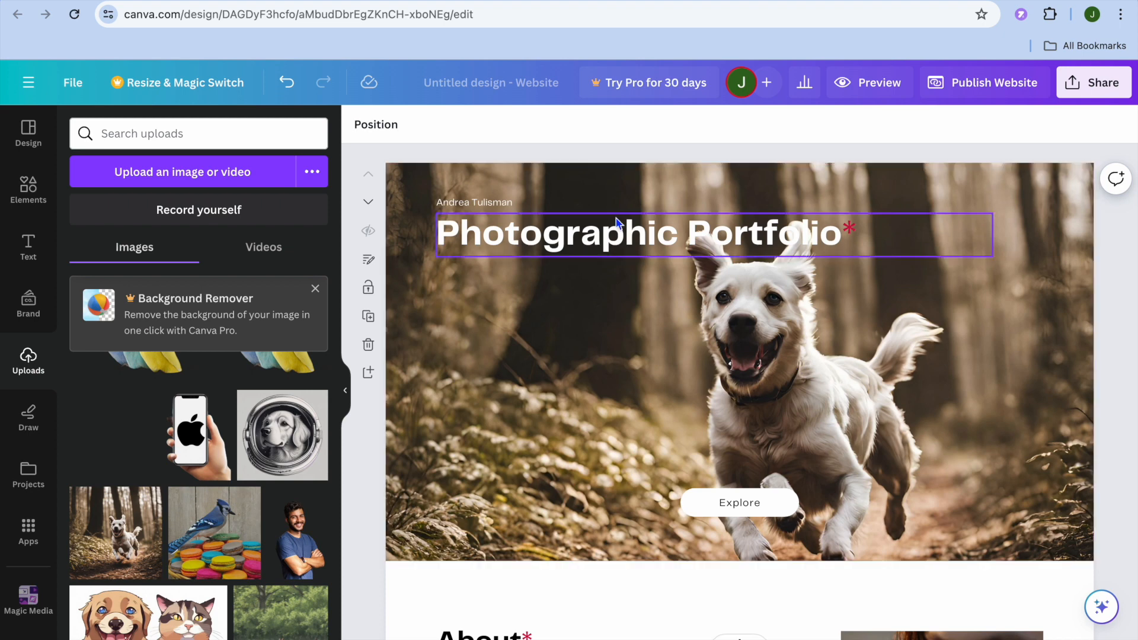
Step: Reduce the opacity of the first page's dog background photo so it darkens behind the title text
left_click(586, 239)
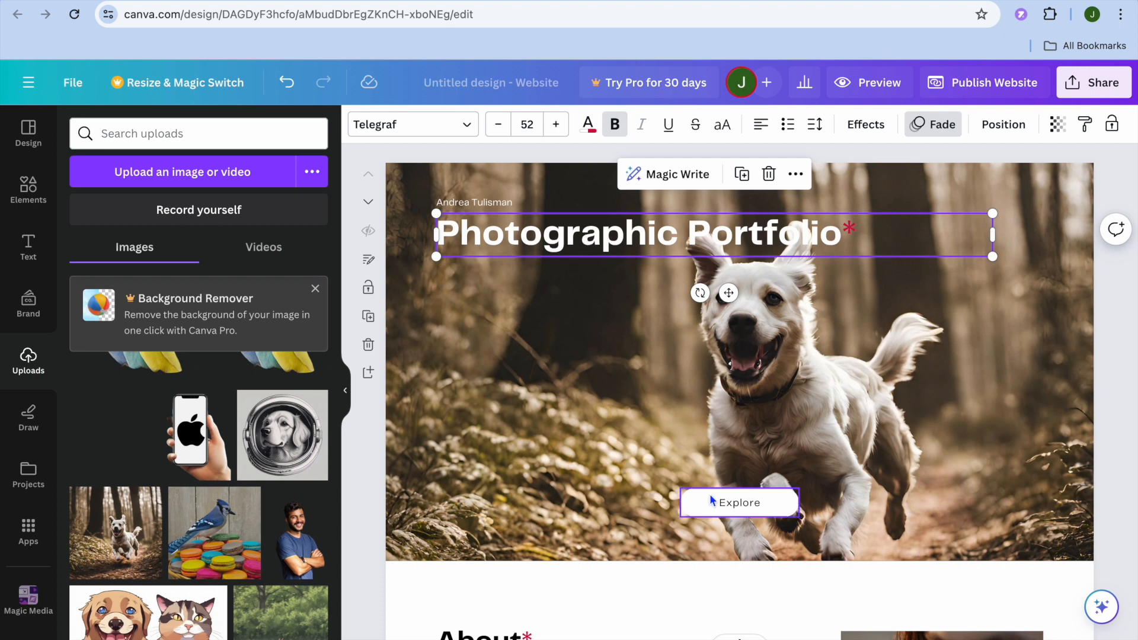
left_click(458, 205)
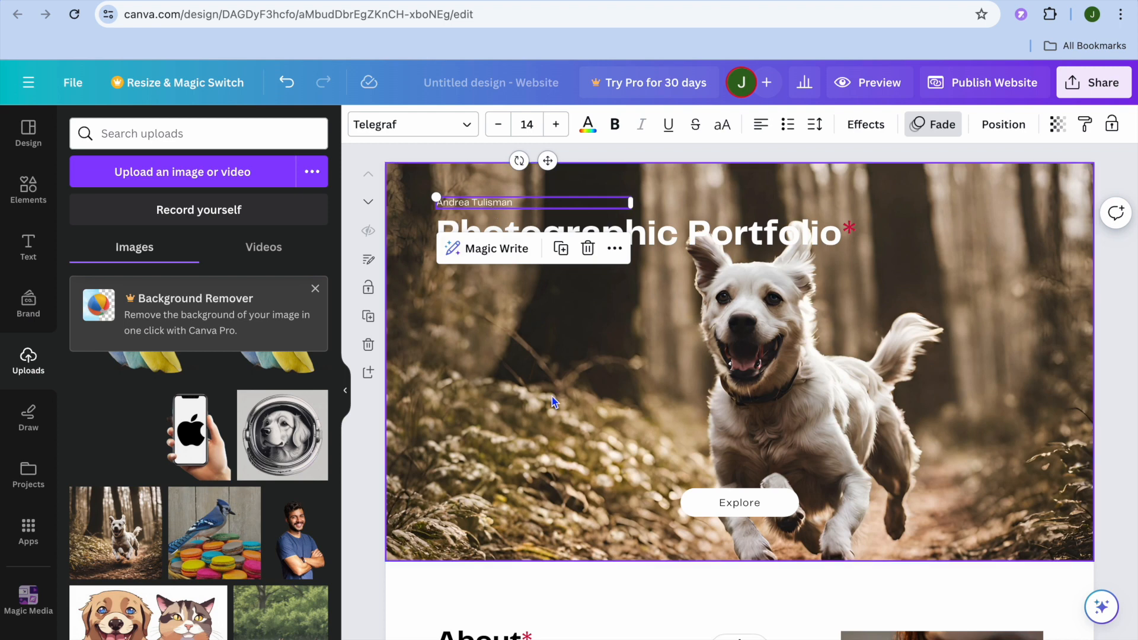
left_click(522, 398)
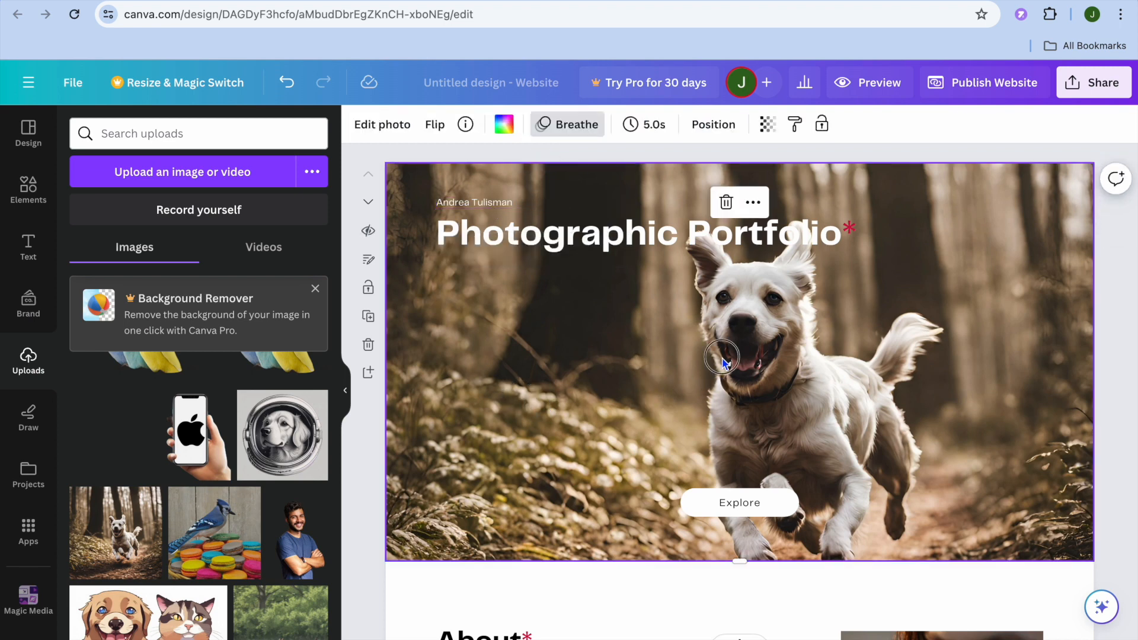
left_click(767, 126)
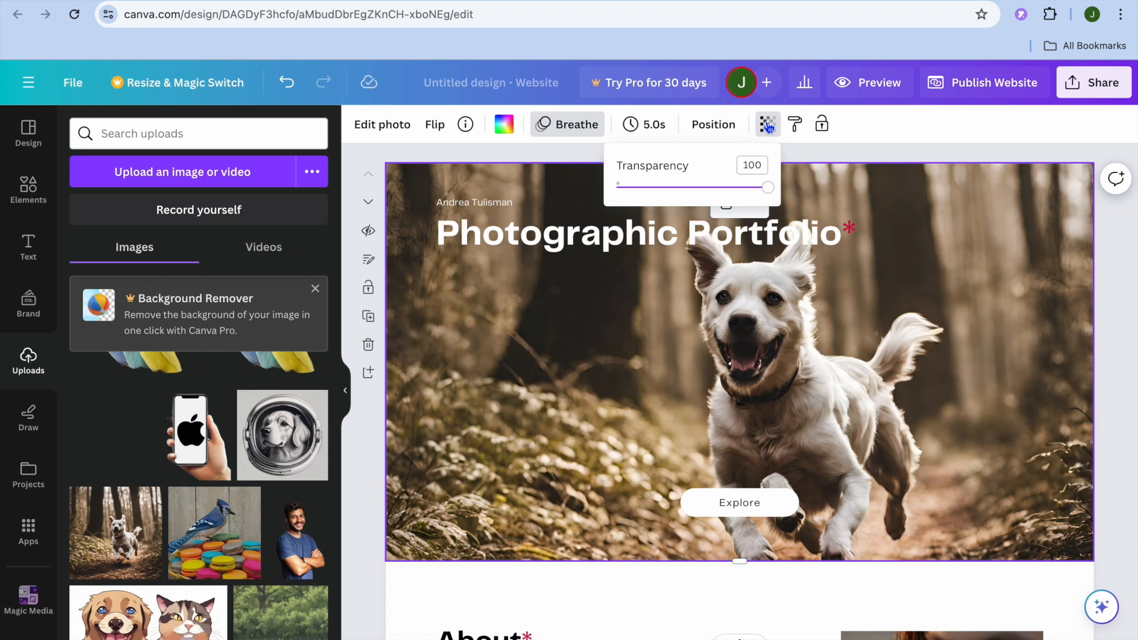
left_click(766, 188)
left_click_drag(768, 191, 701, 189)
left_click(596, 388)
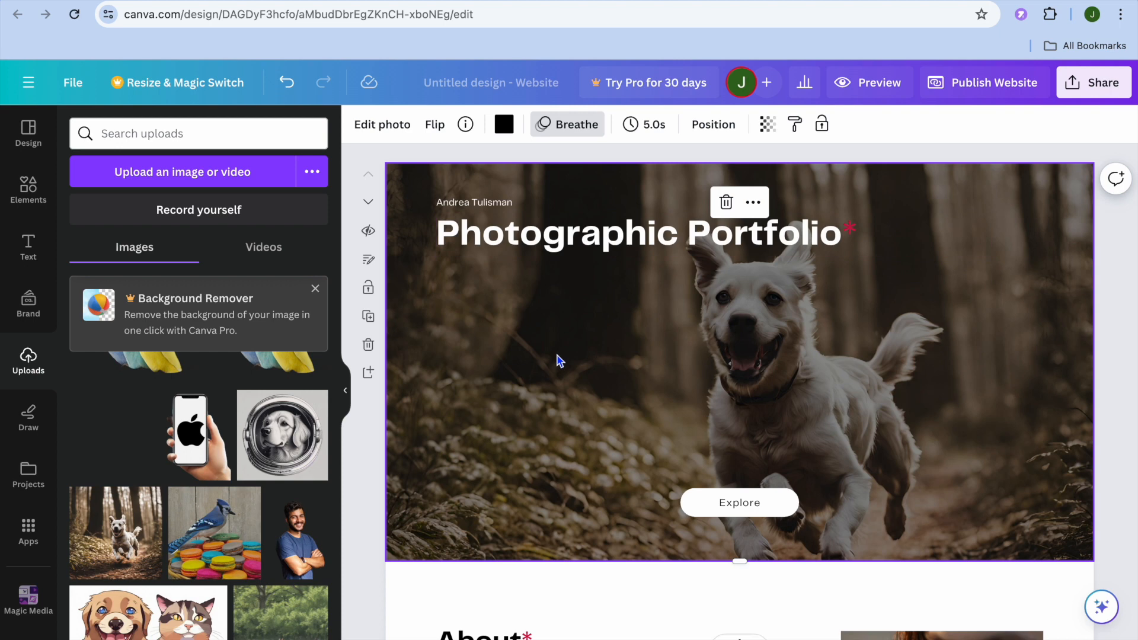
Step: Examine the About and Citations section, checking its text blocks and portrait image against the first page
scroll(559, 360, "down", 6)
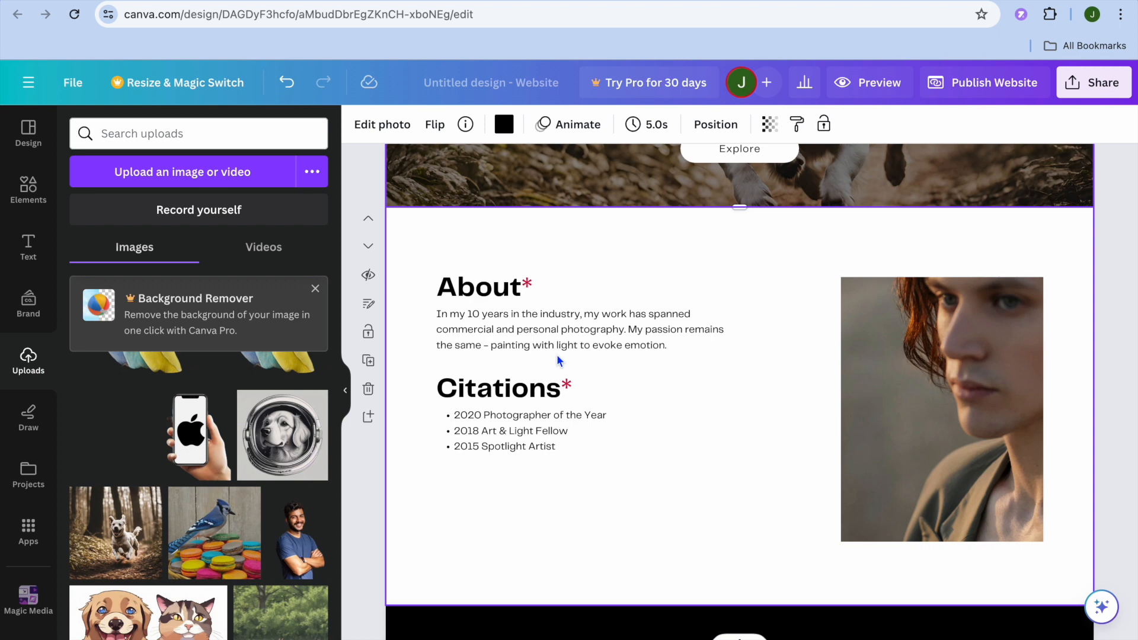
scroll(556, 354, "down", 3)
scroll(557, 355, "up", 2)
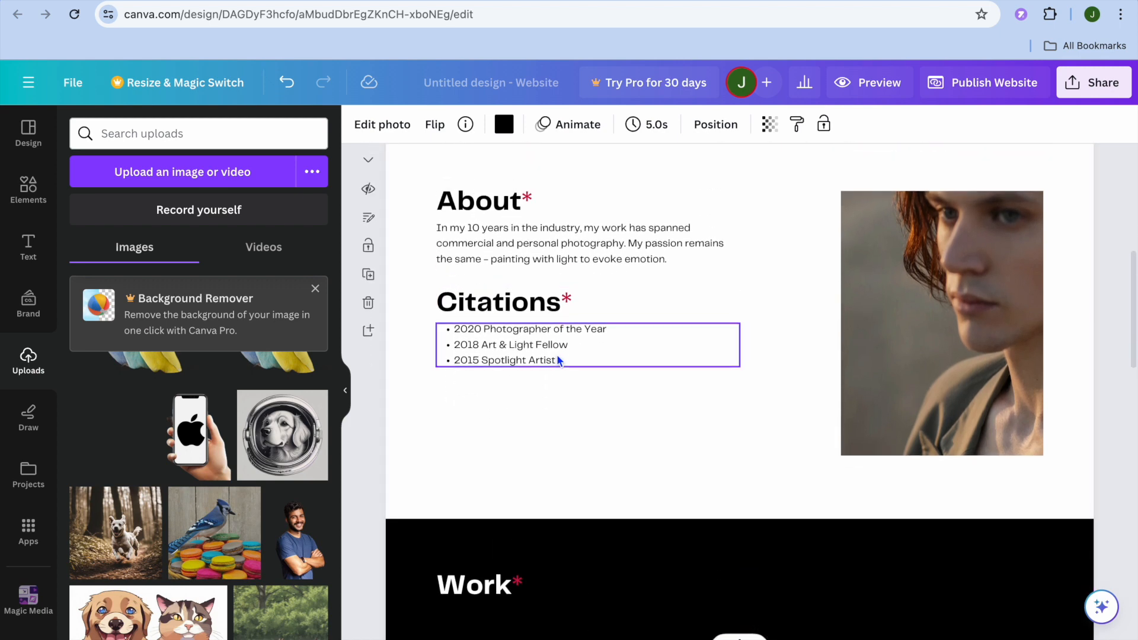
left_click(537, 357)
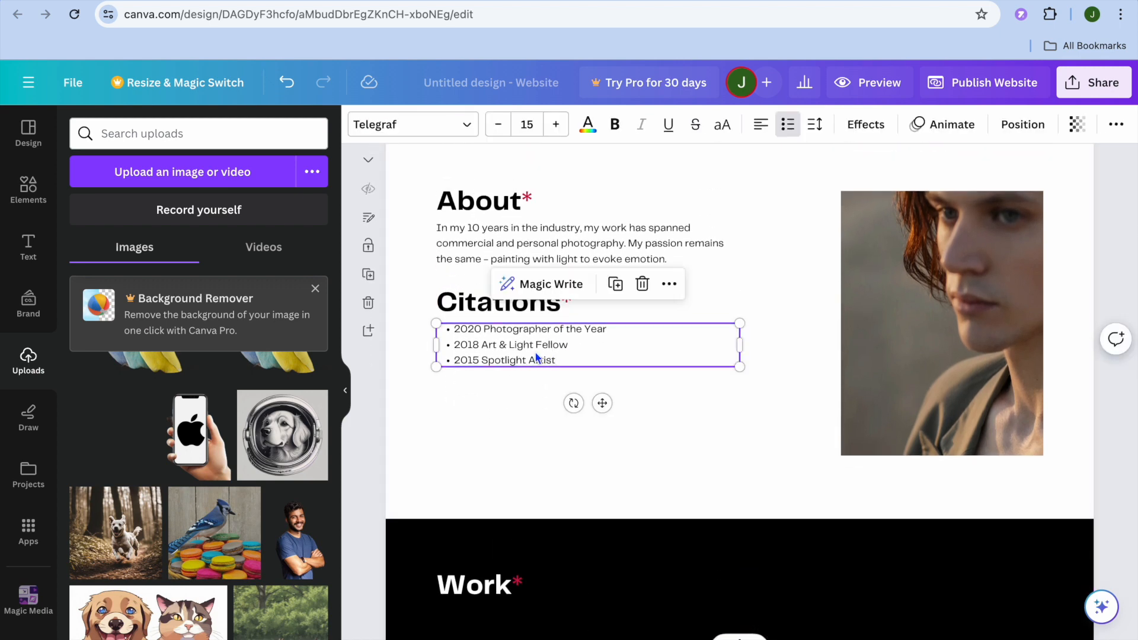
left_click(550, 263)
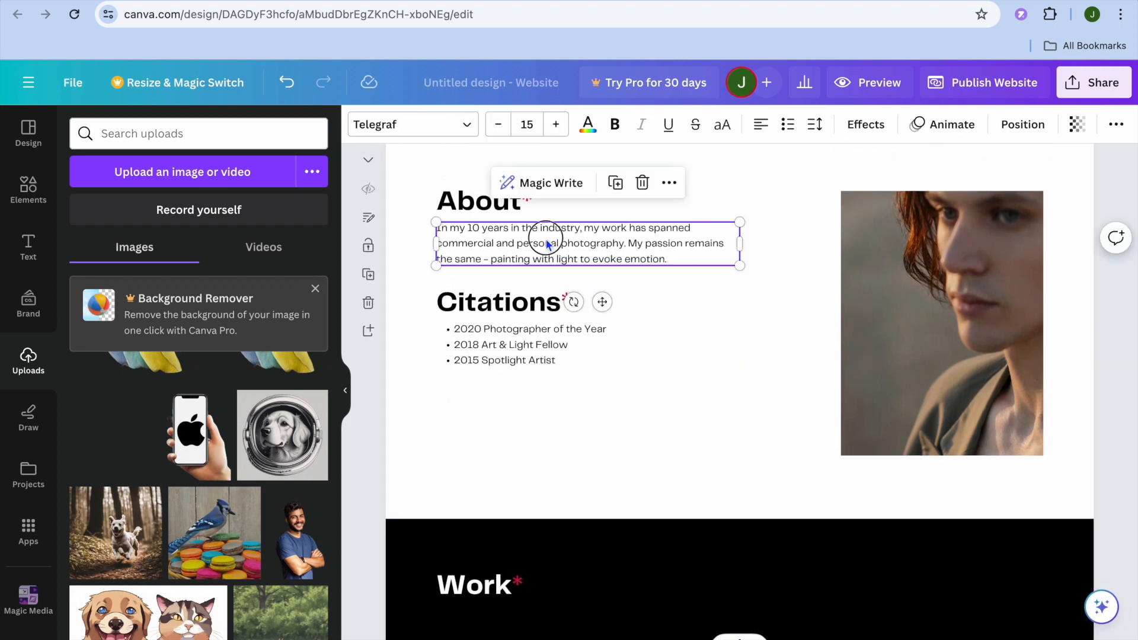
left_click(541, 353)
scroll(541, 353, "up", 7)
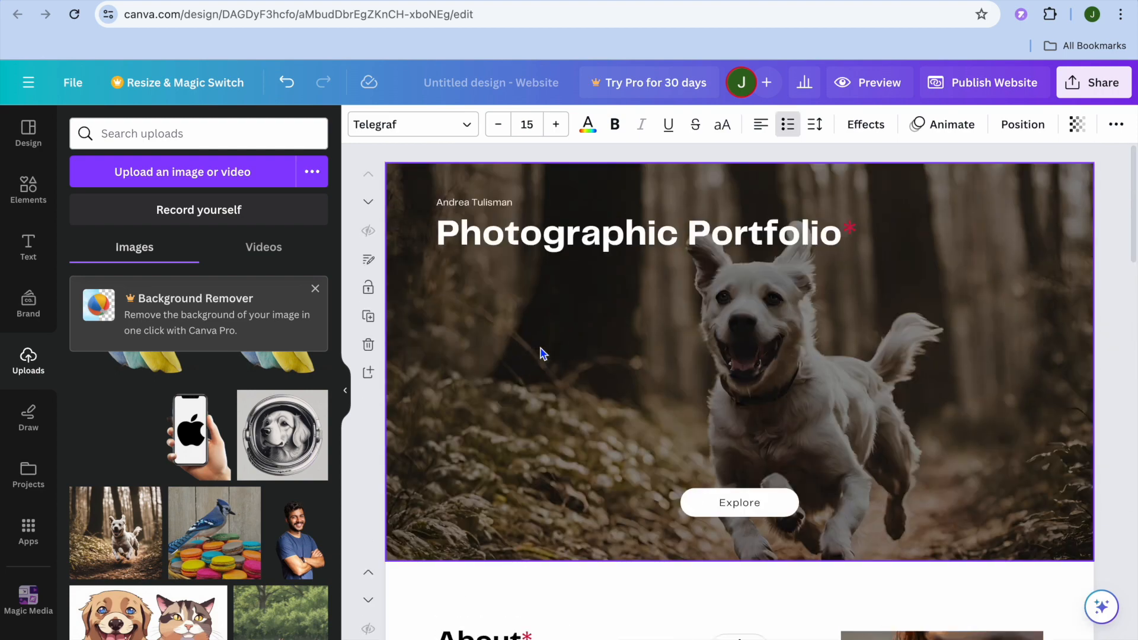
scroll(541, 353, "down", 6)
scroll(541, 354, "up", 6)
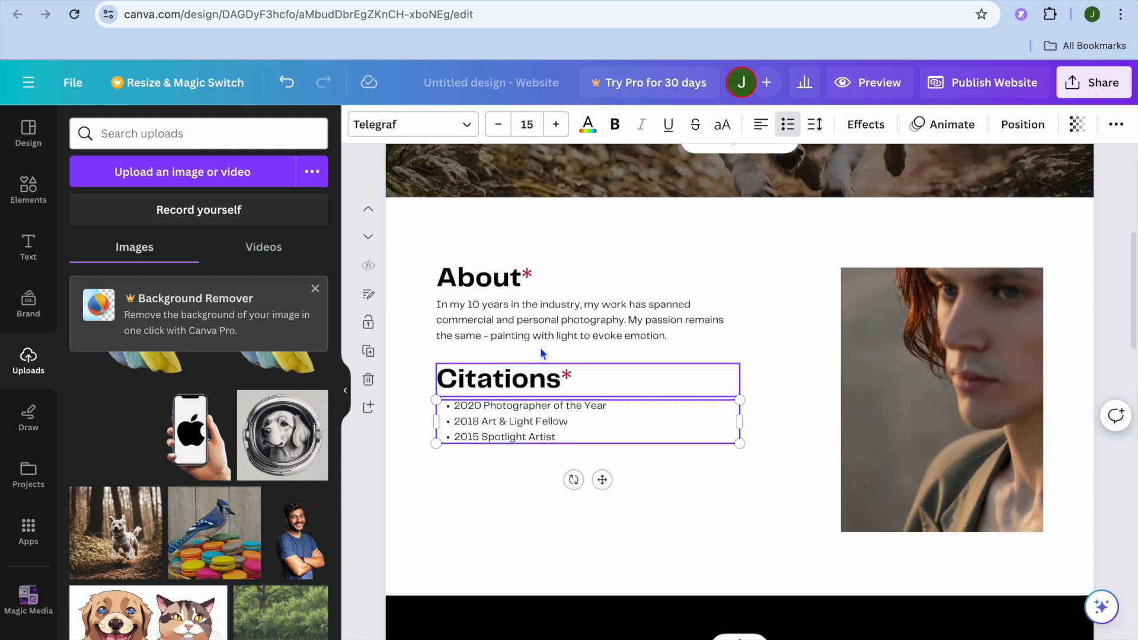
scroll(541, 354, "up", 1)
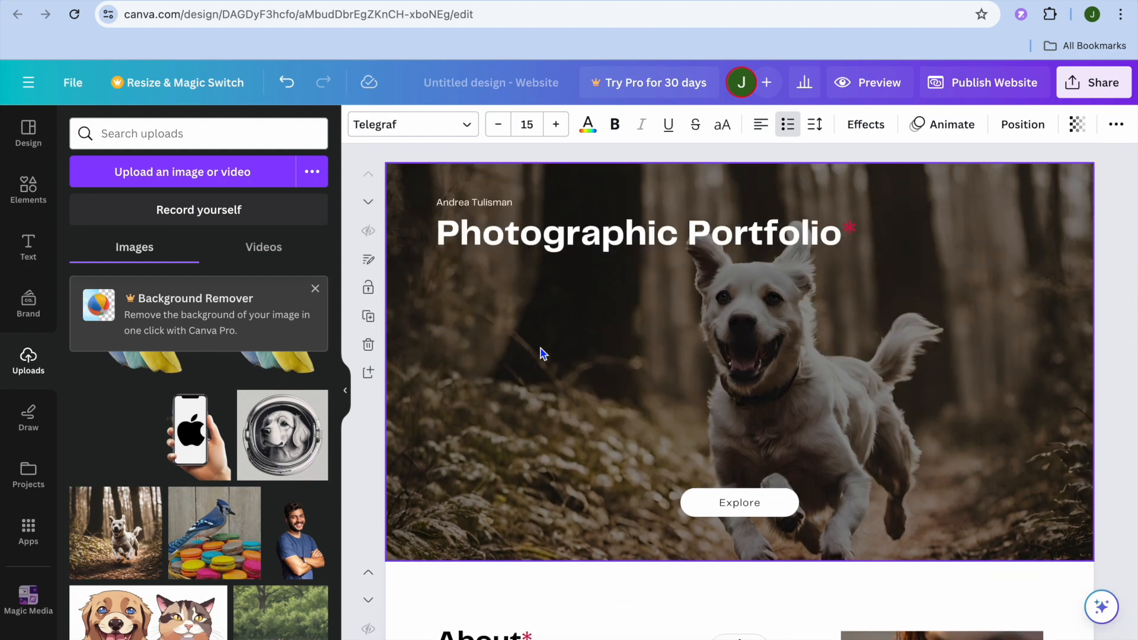
Step: Add a page after the first page and apply the layout with three image frames beside a bold message
left_click(368, 373)
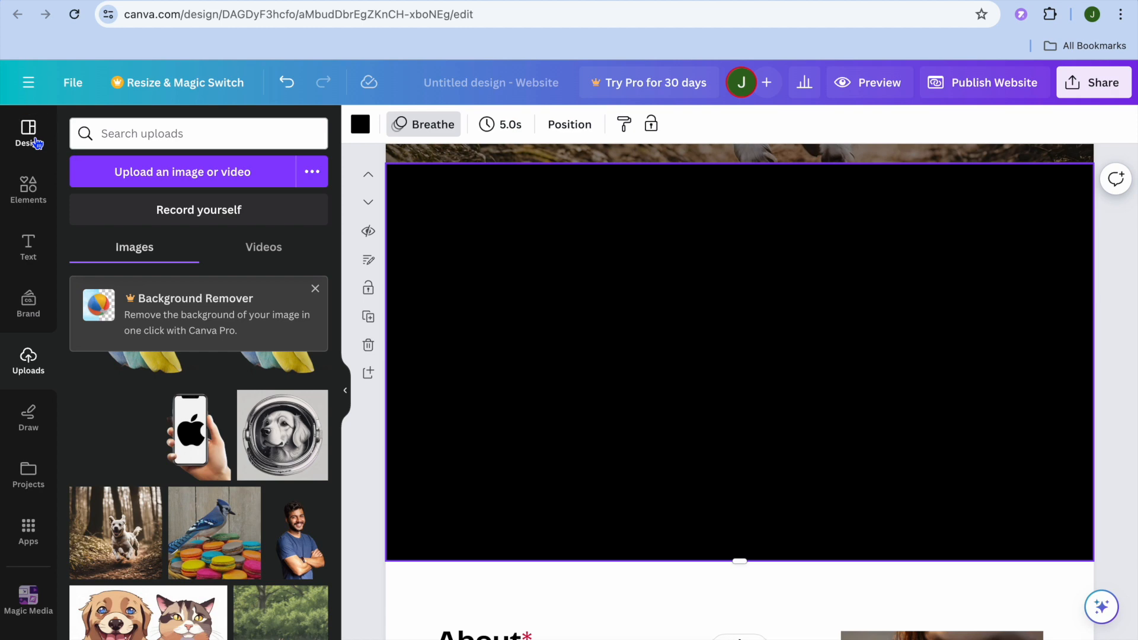
left_click(35, 143)
left_click(77, 127)
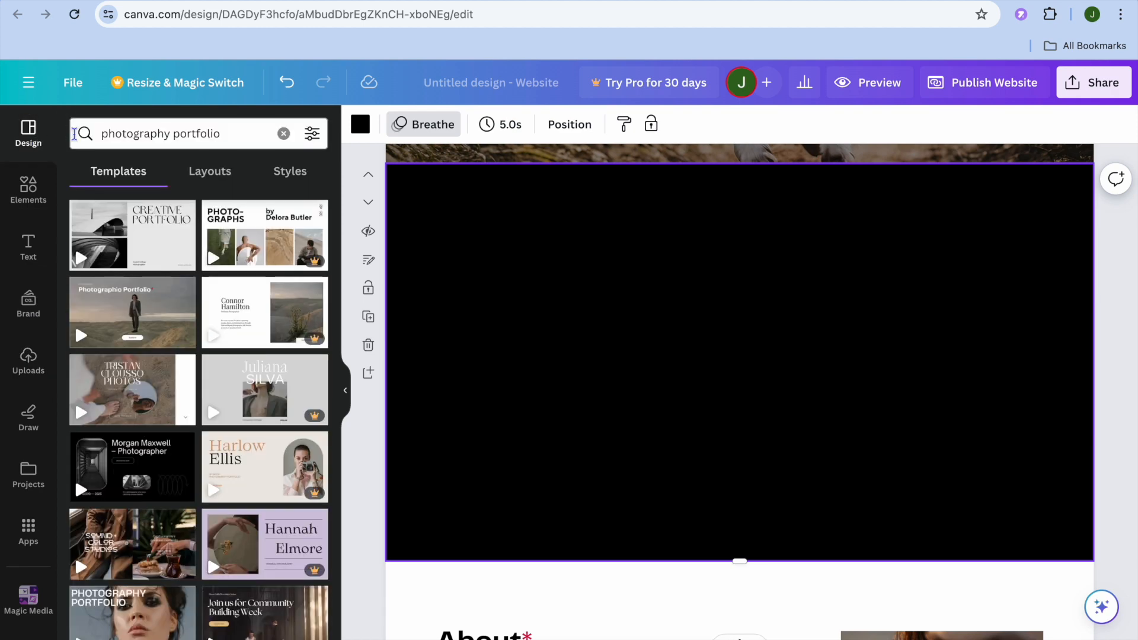
left_click(208, 173)
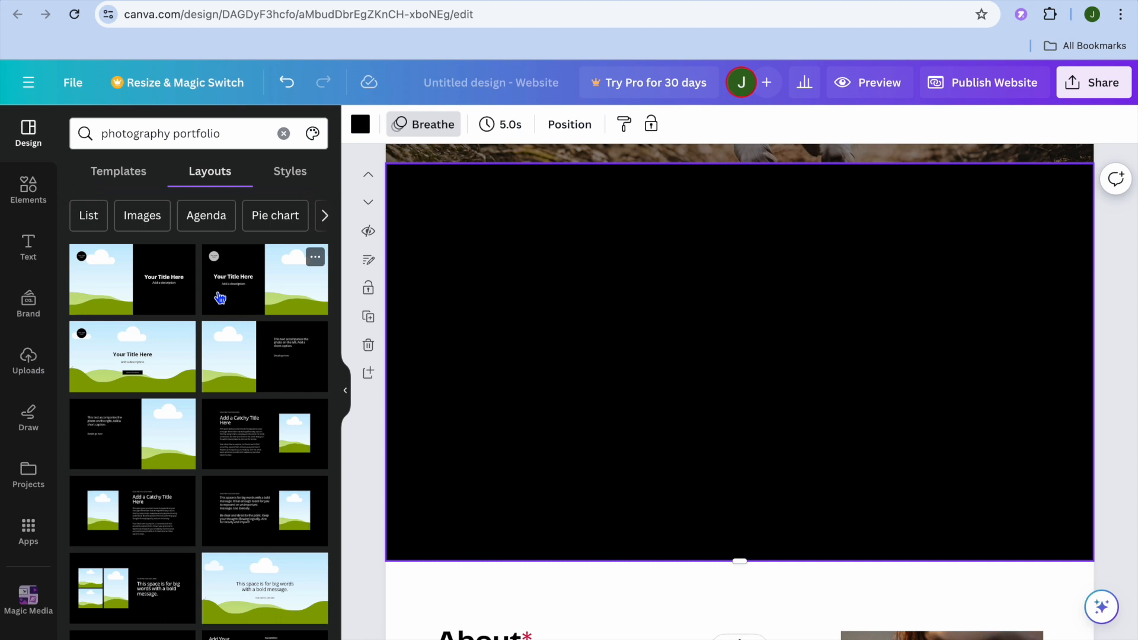
scroll(220, 297, "down", 5)
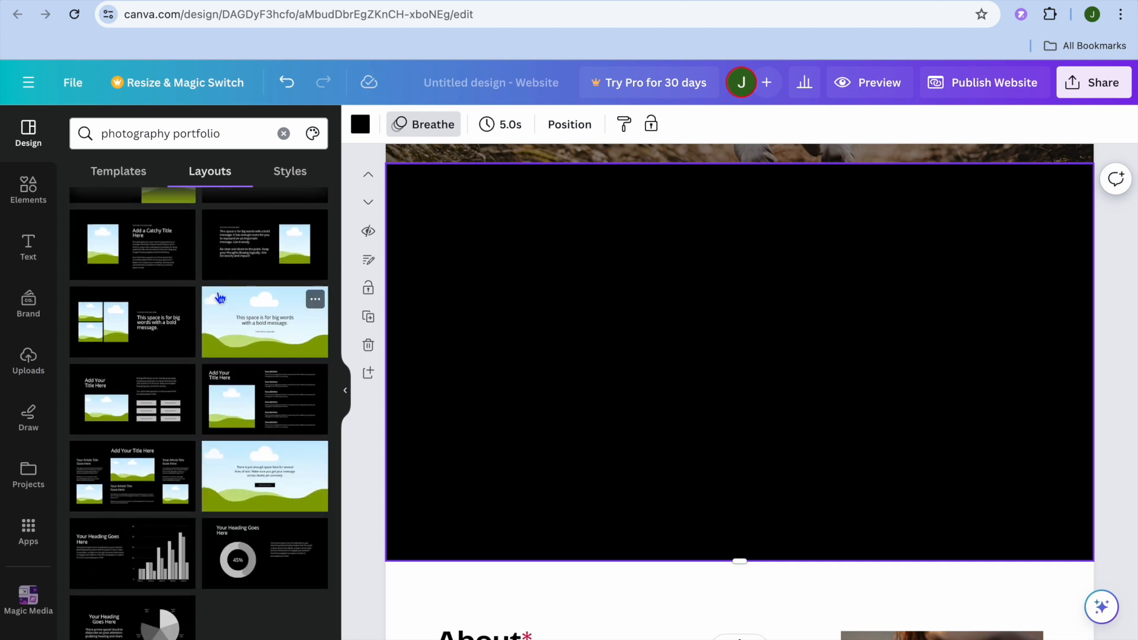
scroll(219, 297, "up", 5)
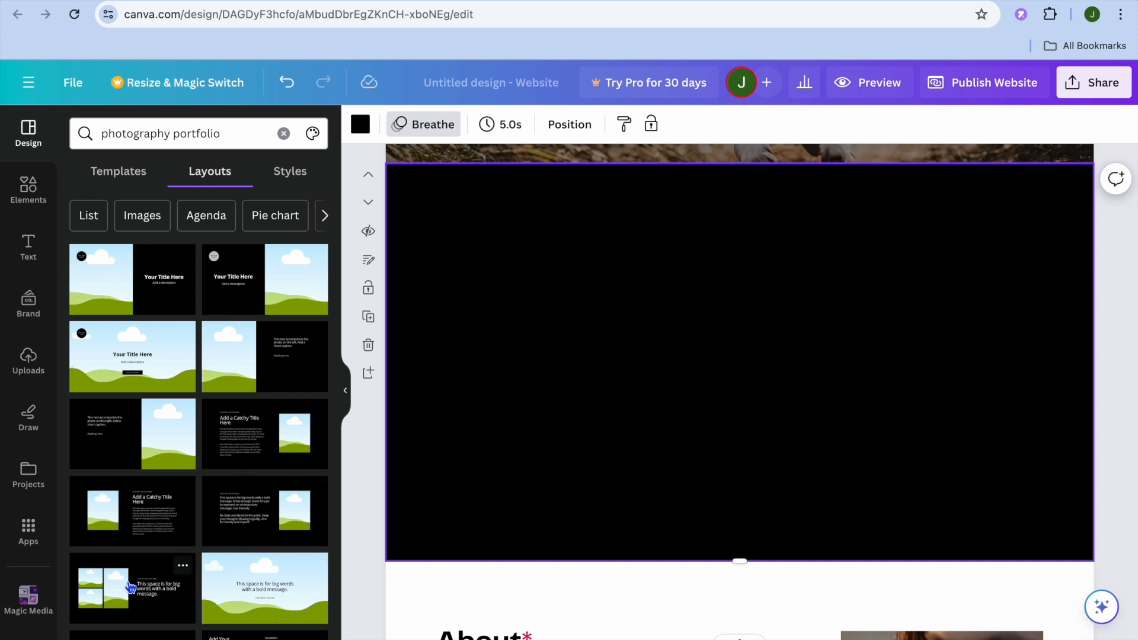
left_click(131, 587)
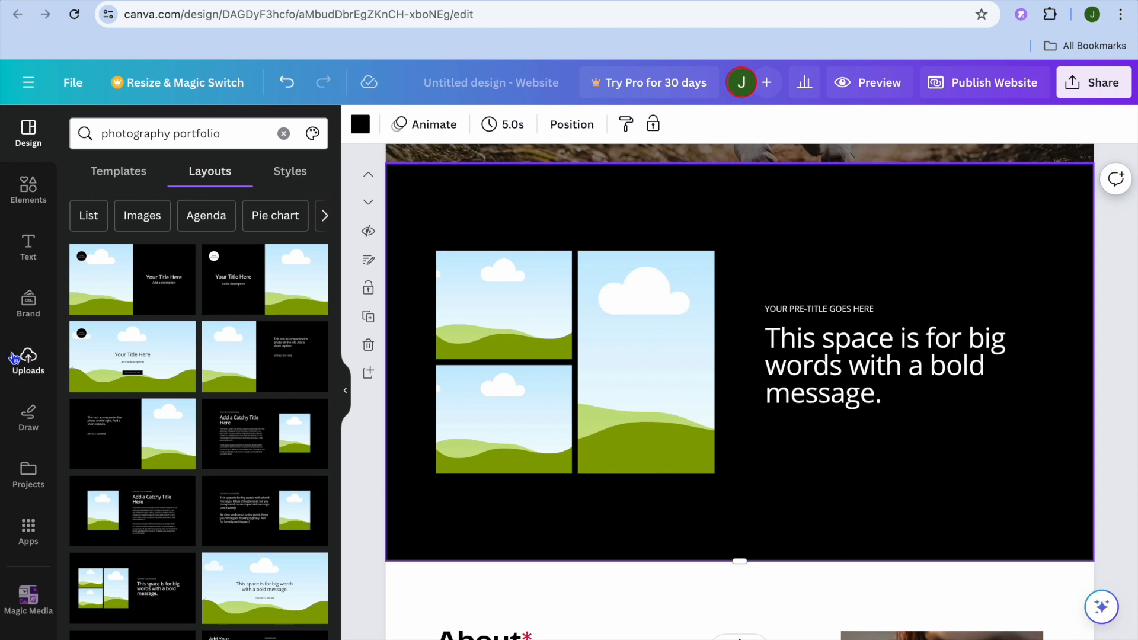
Step: Fill the new page's three frames with the uploaded blue jay, cartoon dog and cat, and running dogs images
left_click(21, 364)
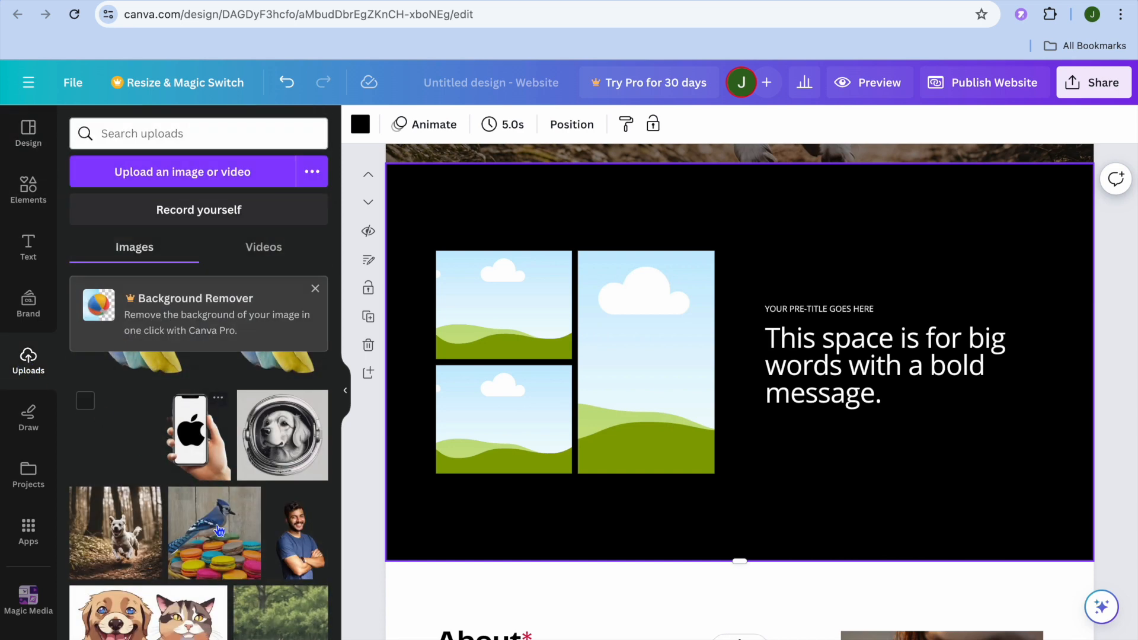
left_click_drag(213, 533, 442, 341)
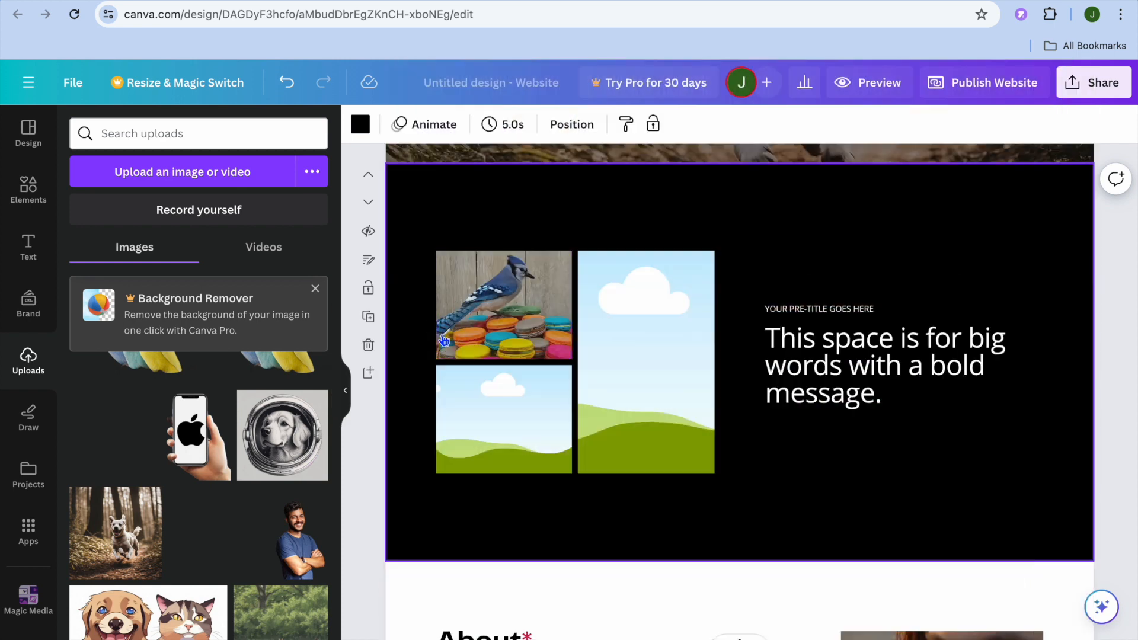
left_click_drag(160, 622, 600, 400)
left_click_drag(286, 635, 448, 461)
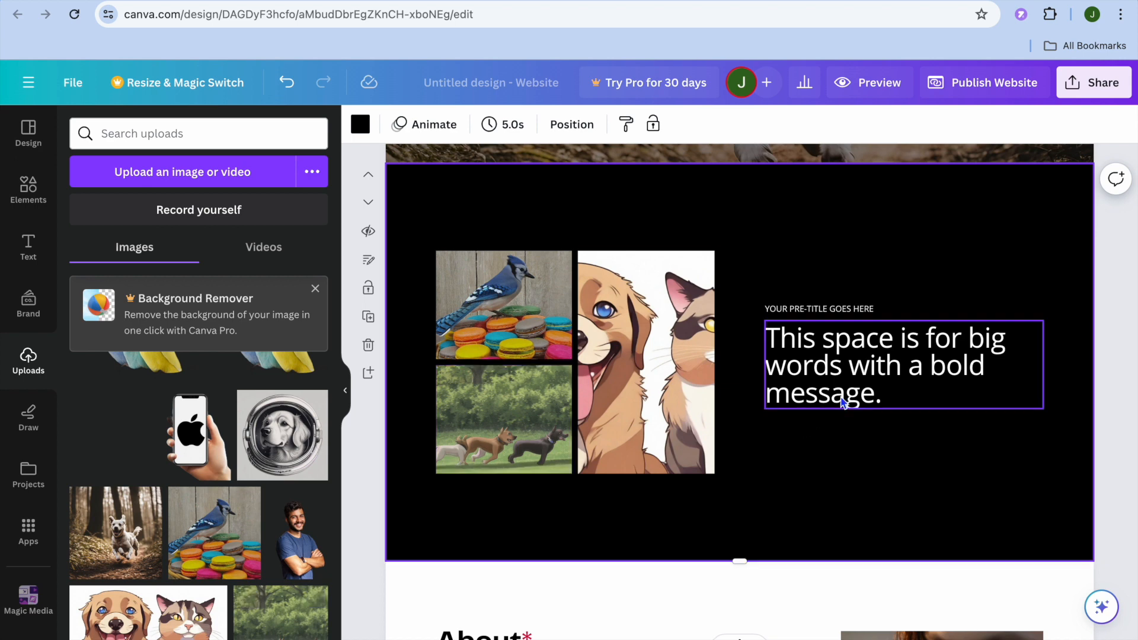
Step: Change the background colour of the new three-image page to the solid default yellow
left_click(835, 396)
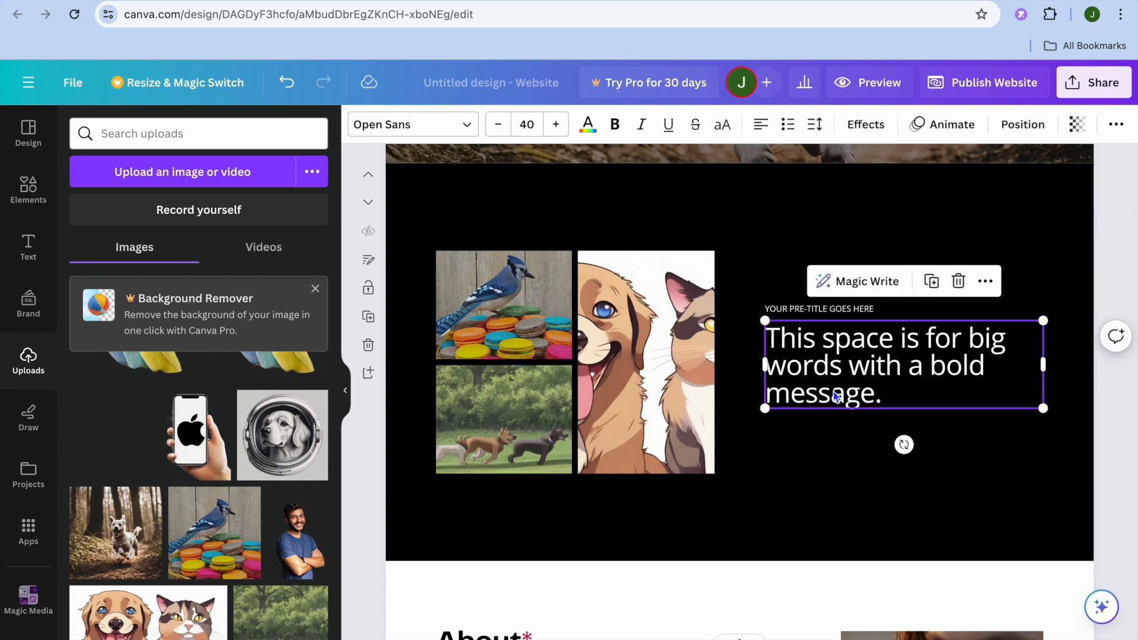
left_click(676, 525)
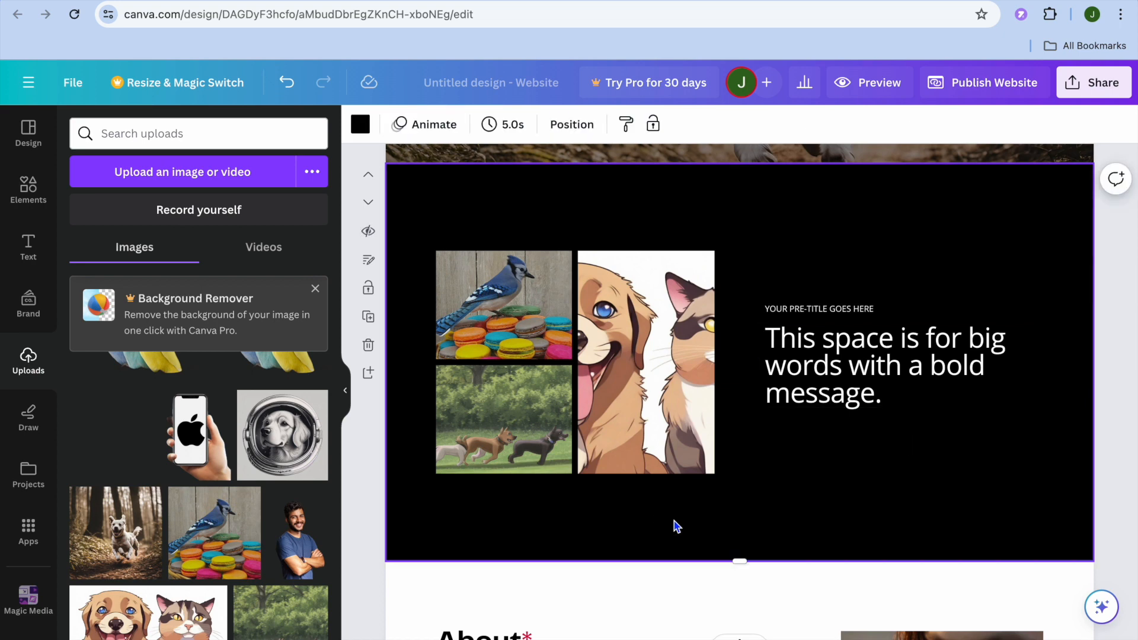
left_click(359, 129)
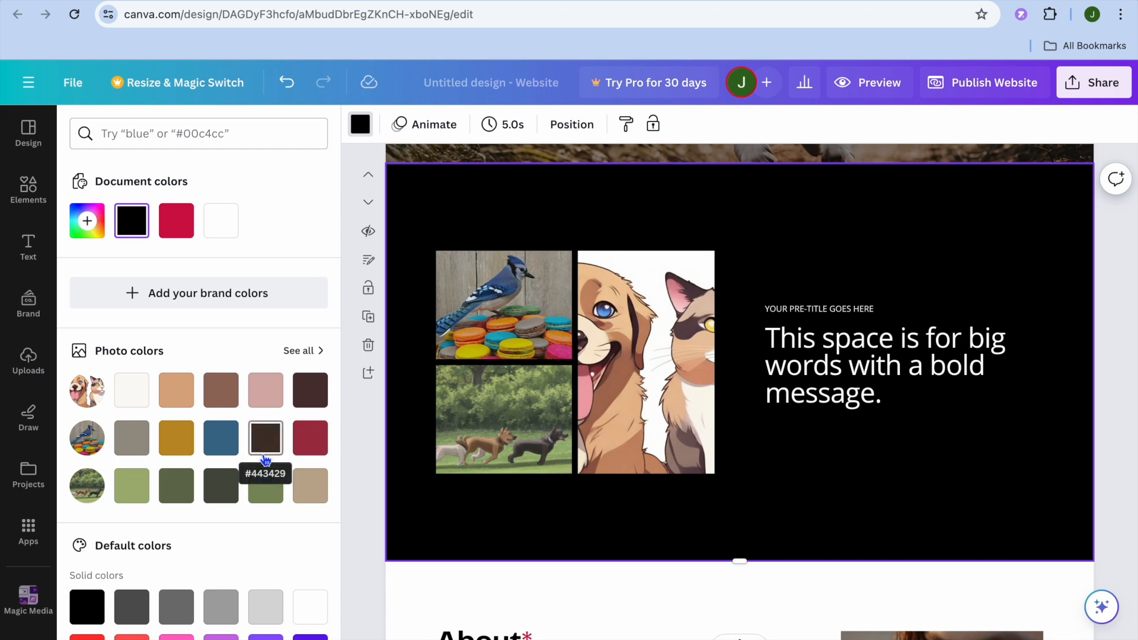
scroll(265, 461, "down", 4)
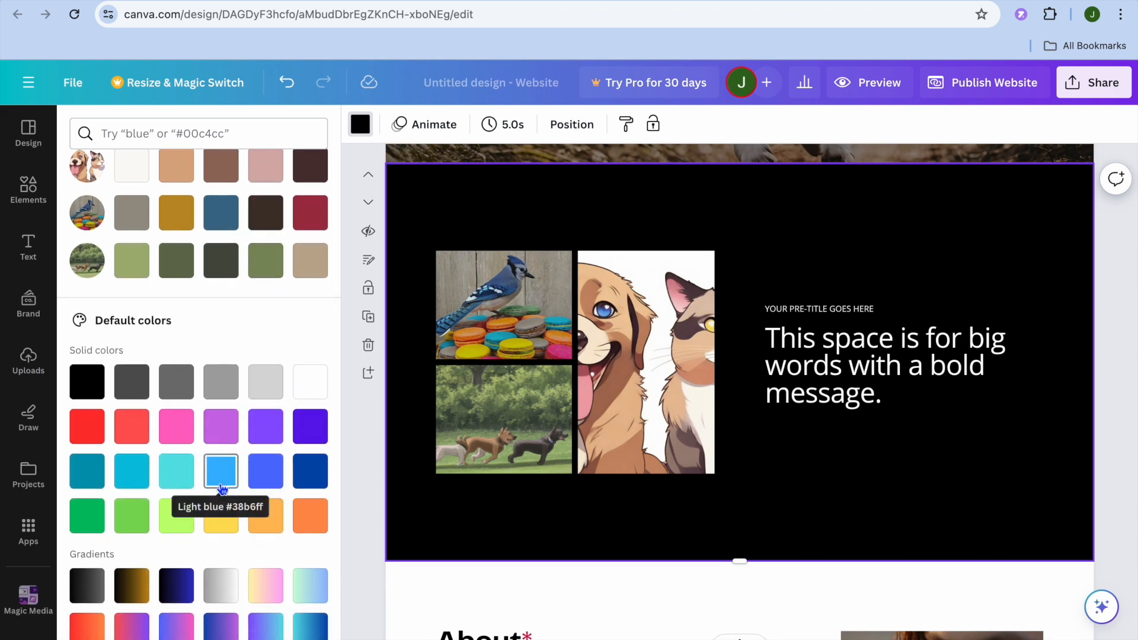
left_click(304, 394)
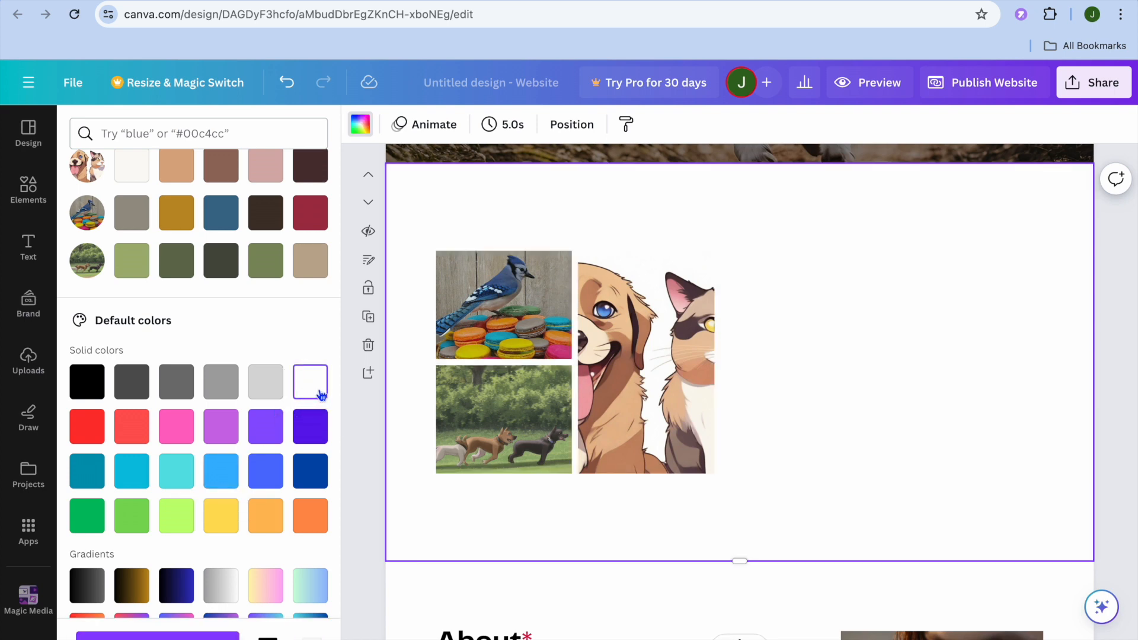
left_click(216, 520)
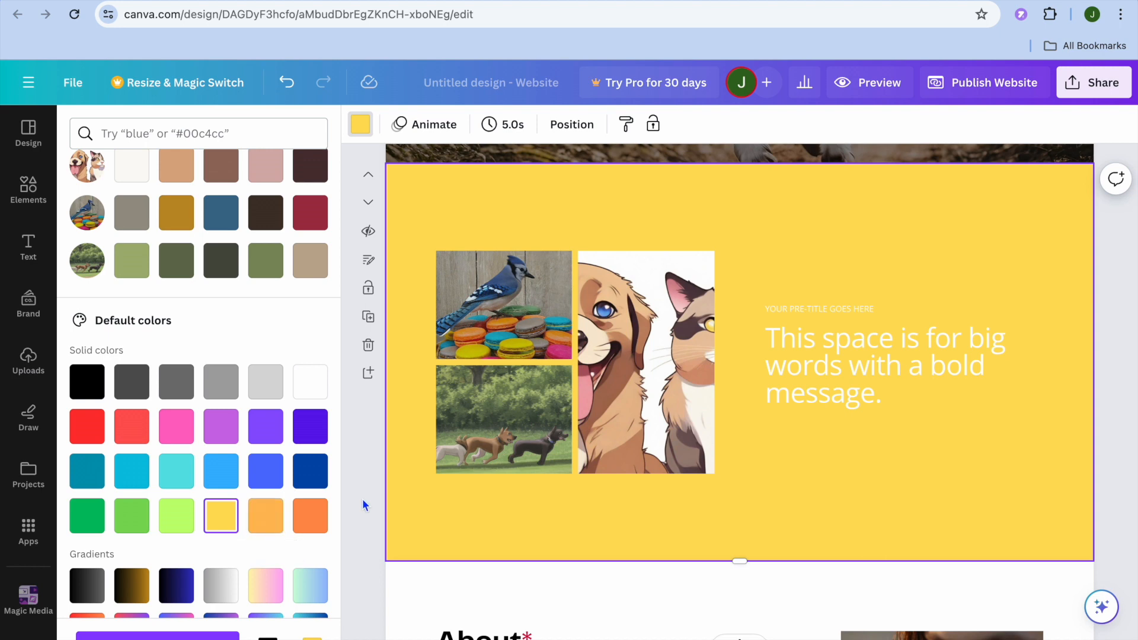
Step: Look through the About and Work sections of the design and preview the website in desktop view
scroll(481, 522, "down", 3)
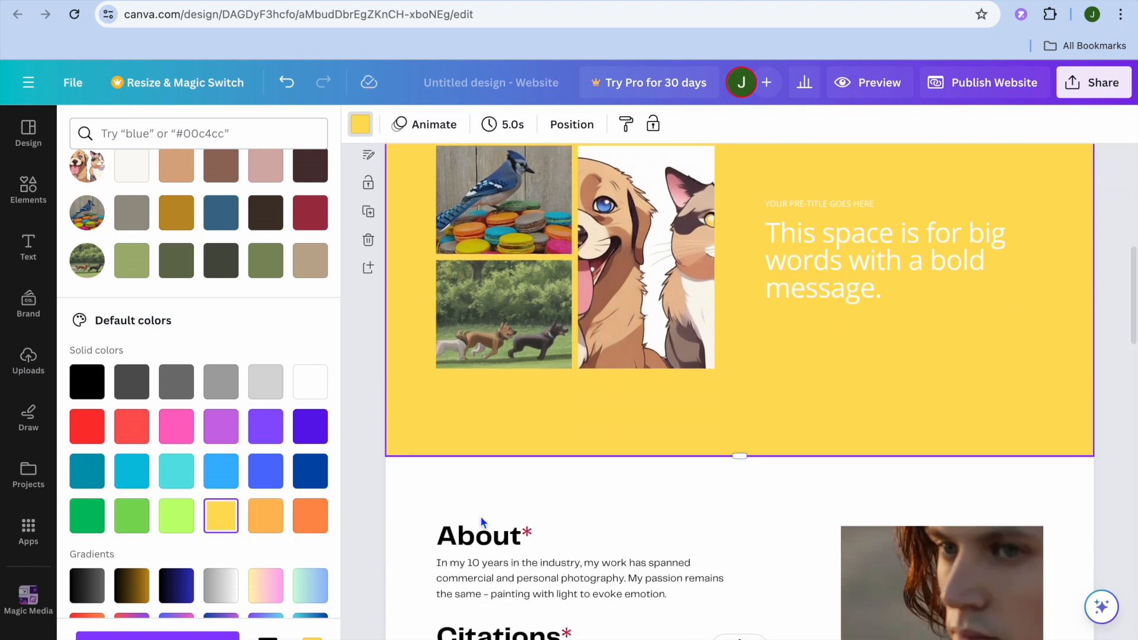
scroll(480, 519, "down", 10)
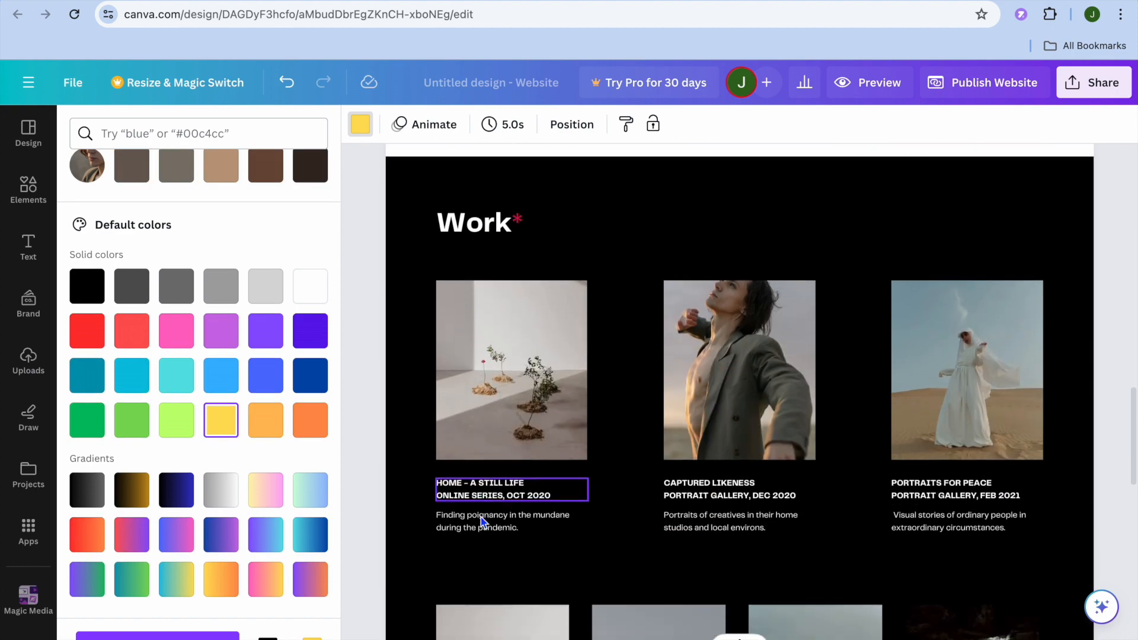
left_click(482, 521)
scroll(481, 516, "down", 15)
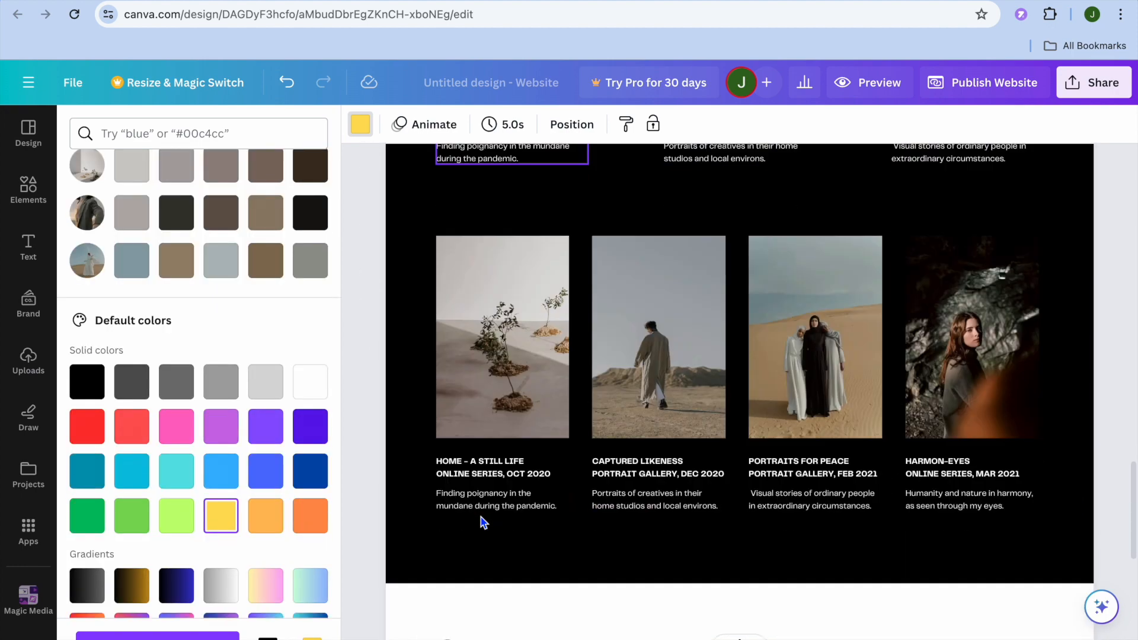
scroll(481, 521, "up", 15)
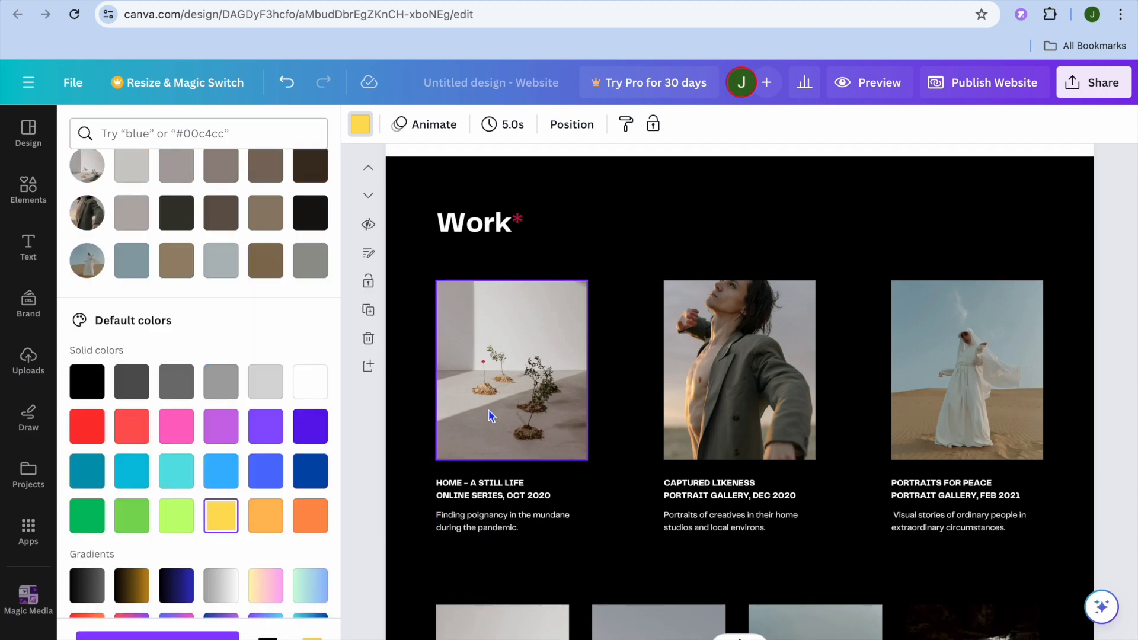
scroll(497, 419, "up", 10)
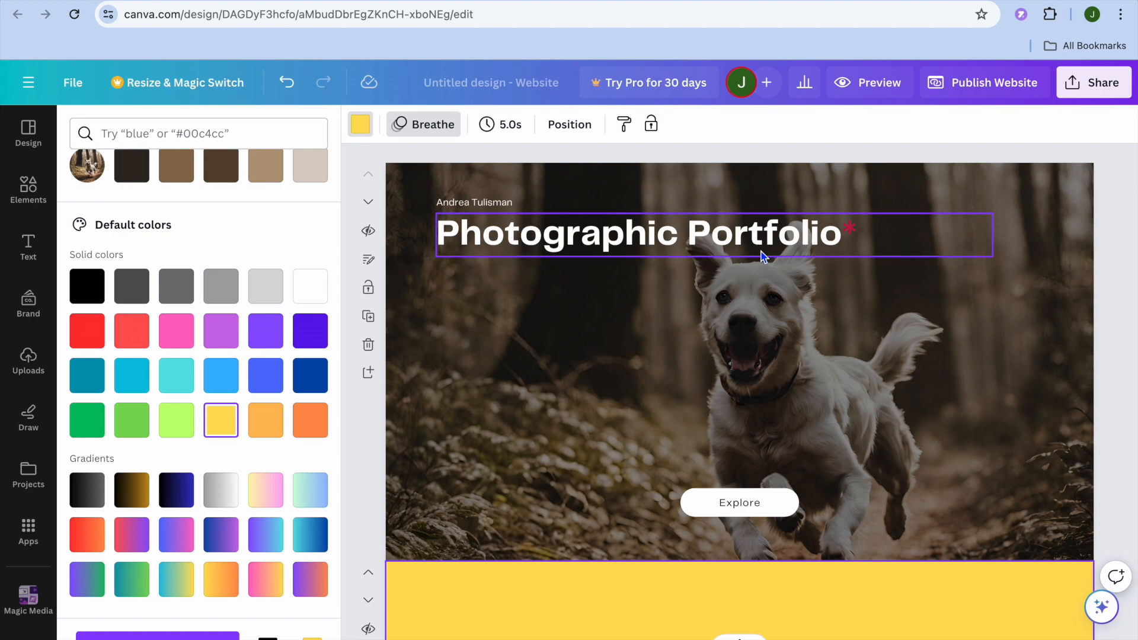
left_click(868, 83)
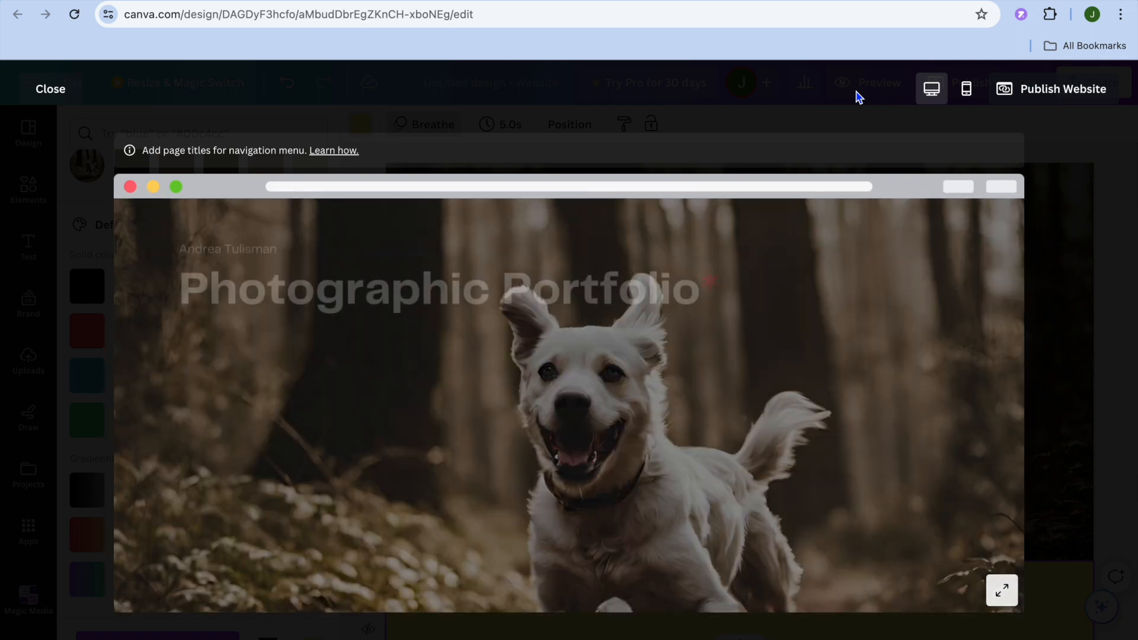
scroll(762, 337, "down", 15)
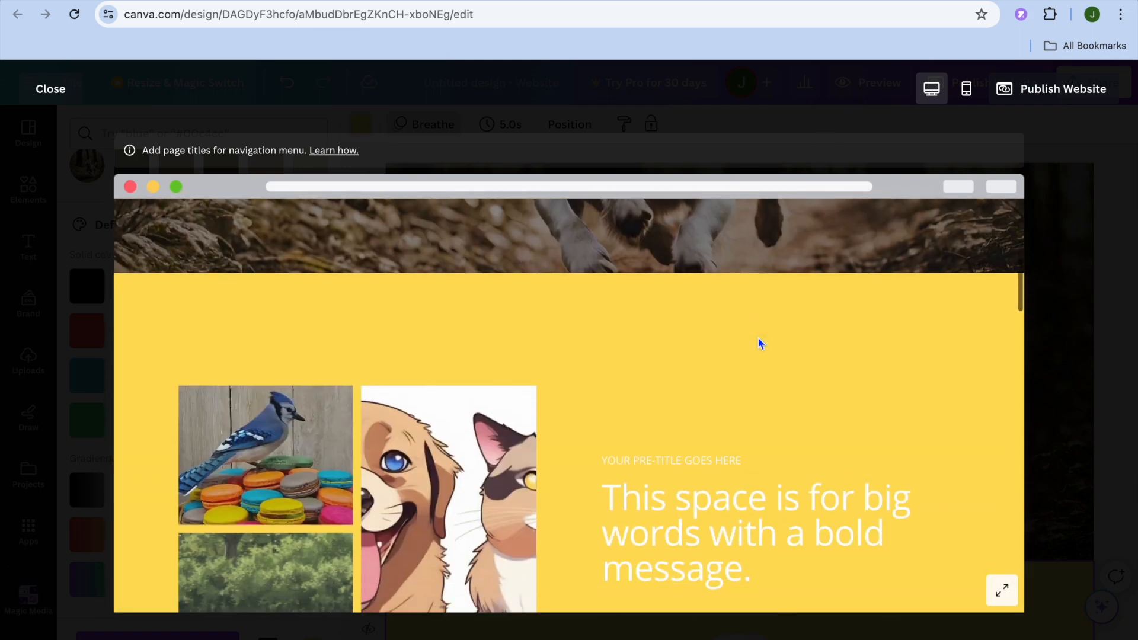
scroll(760, 344, "up", 15)
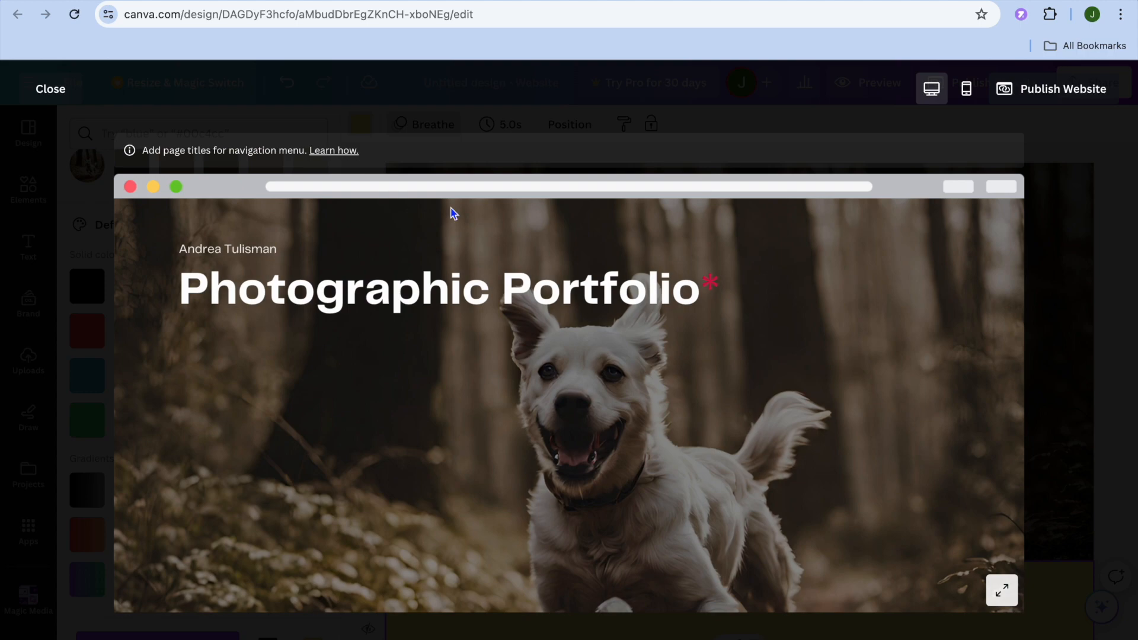
Step: Close the website preview and set the first page's title to HOME
left_click(43, 87)
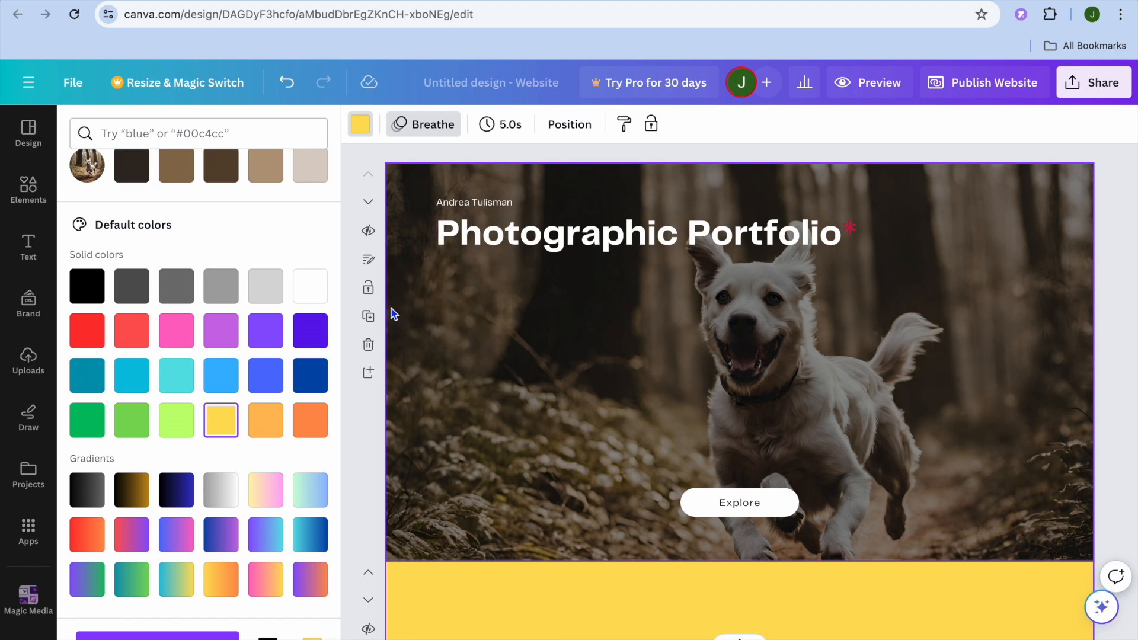
left_click(368, 262)
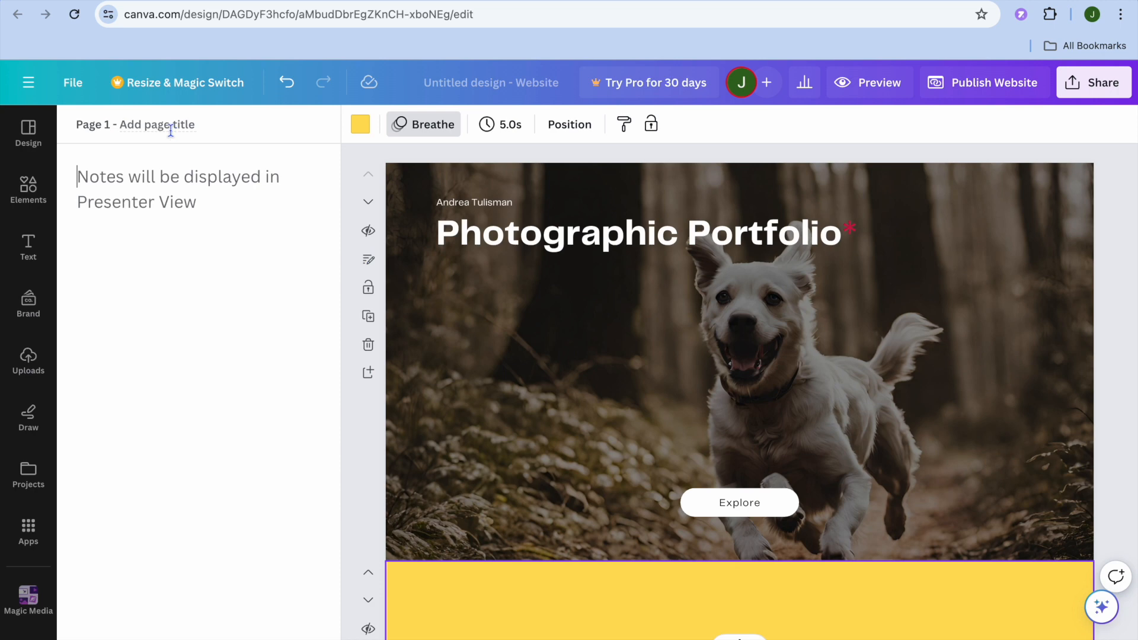
left_click(131, 126)
left_click(131, 126)
type("HOME")
Step: Set the title of the yellow three-image page to ABOUT US and select the About page below it
scroll(443, 427, "down", 8)
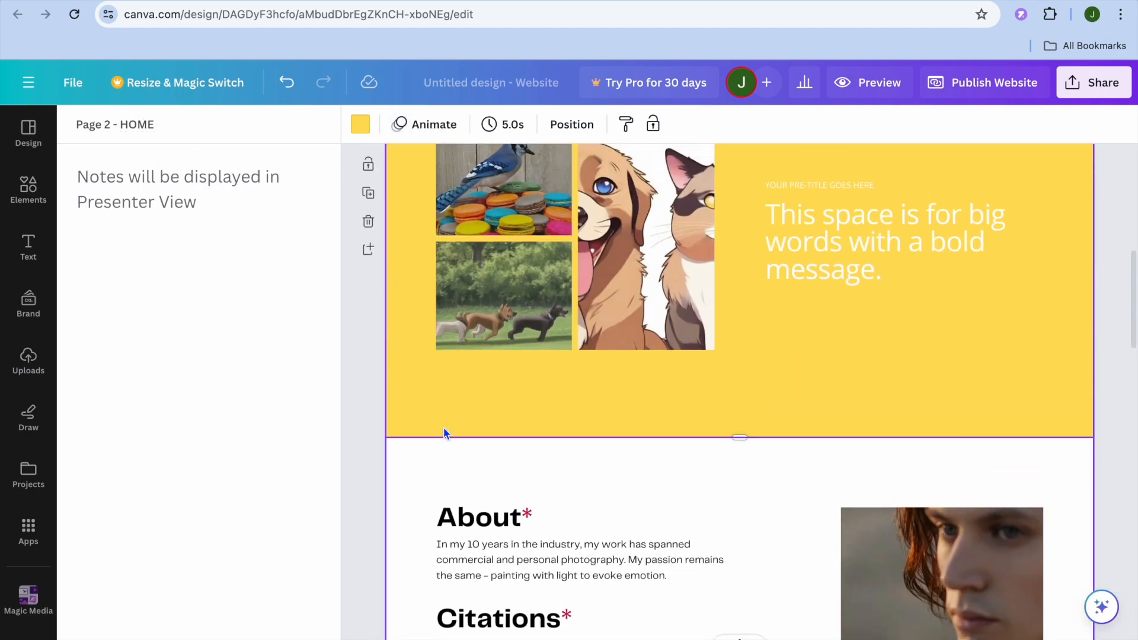
scroll(444, 428, "up", 2)
scroll(432, 465, "up", 2)
scroll(432, 465, "up", 1)
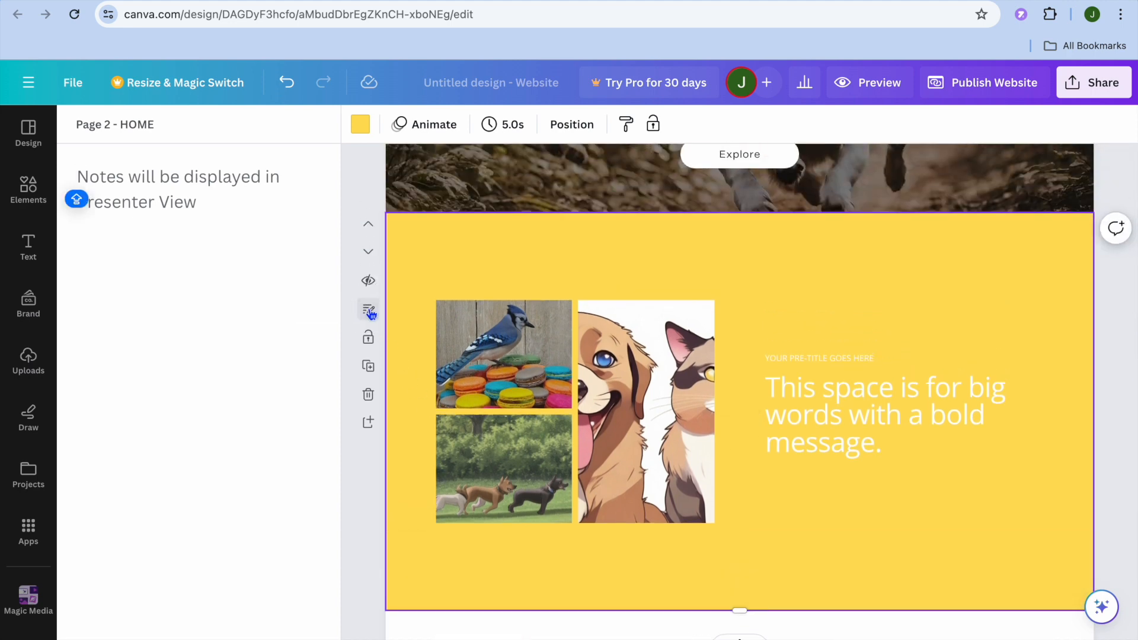
left_click(119, 122)
left_click(120, 122)
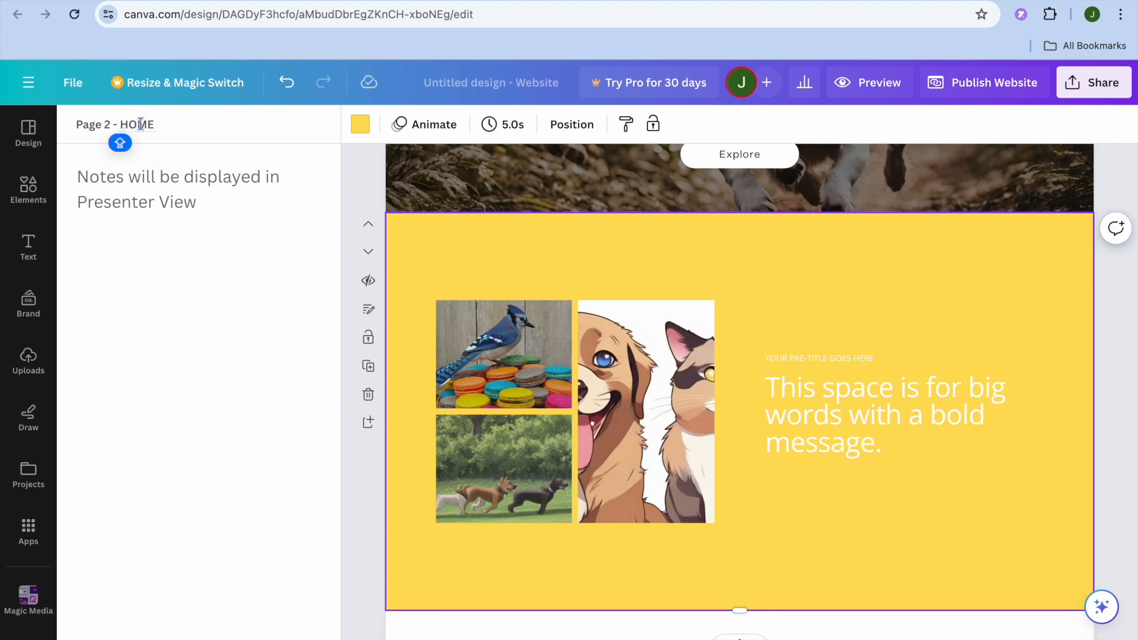
left_click(150, 124)
key("BackSpace")
type("ABOUT")
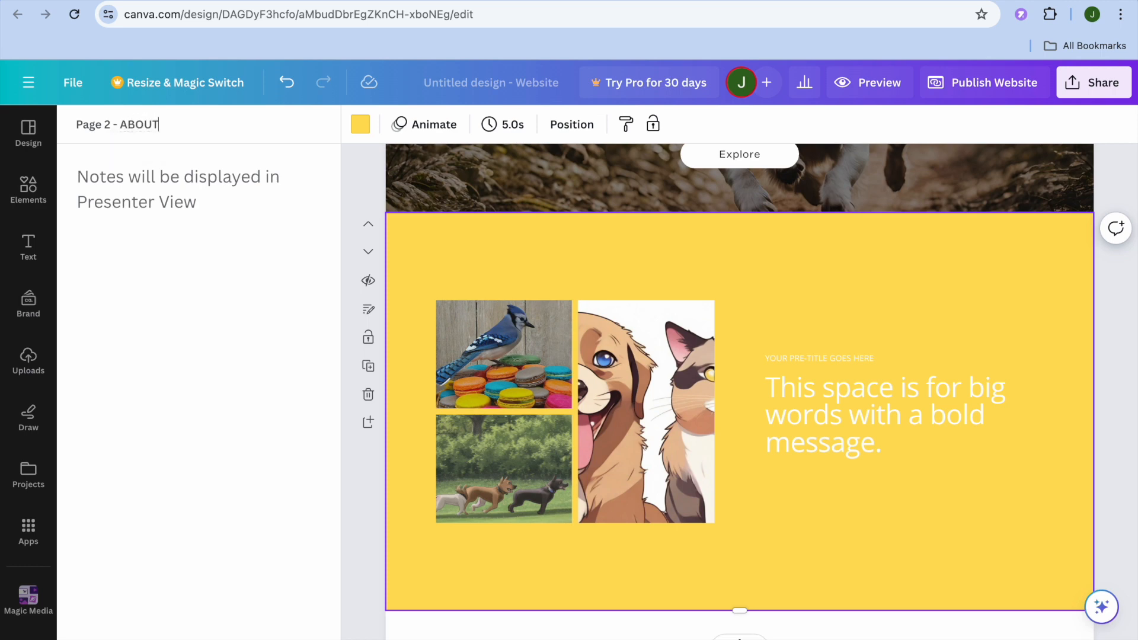
type(" US")
scroll(421, 229, "down", 7)
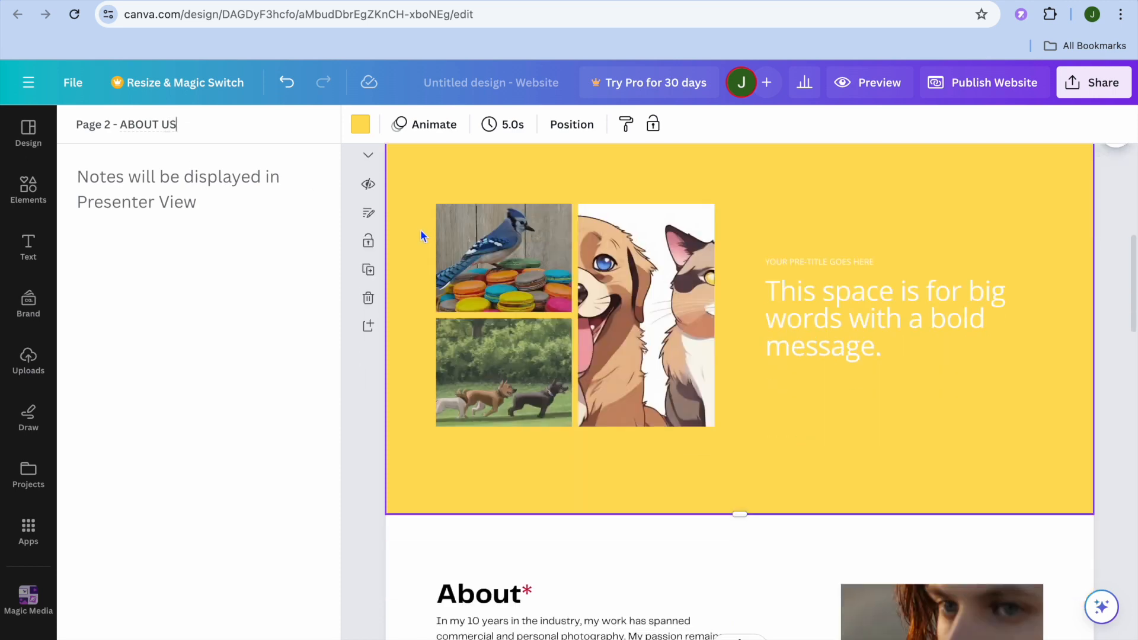
left_click(421, 205)
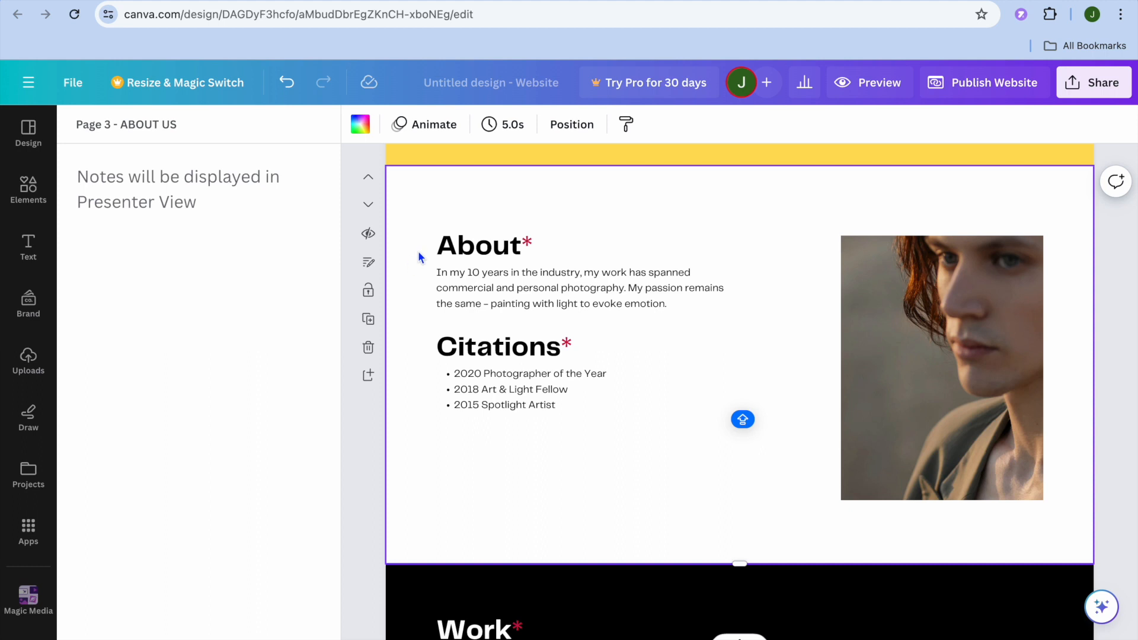
Step: Try to set the title of the black Work page to PORTFOLIO
scroll(434, 254, "down", 5)
left_click(423, 307)
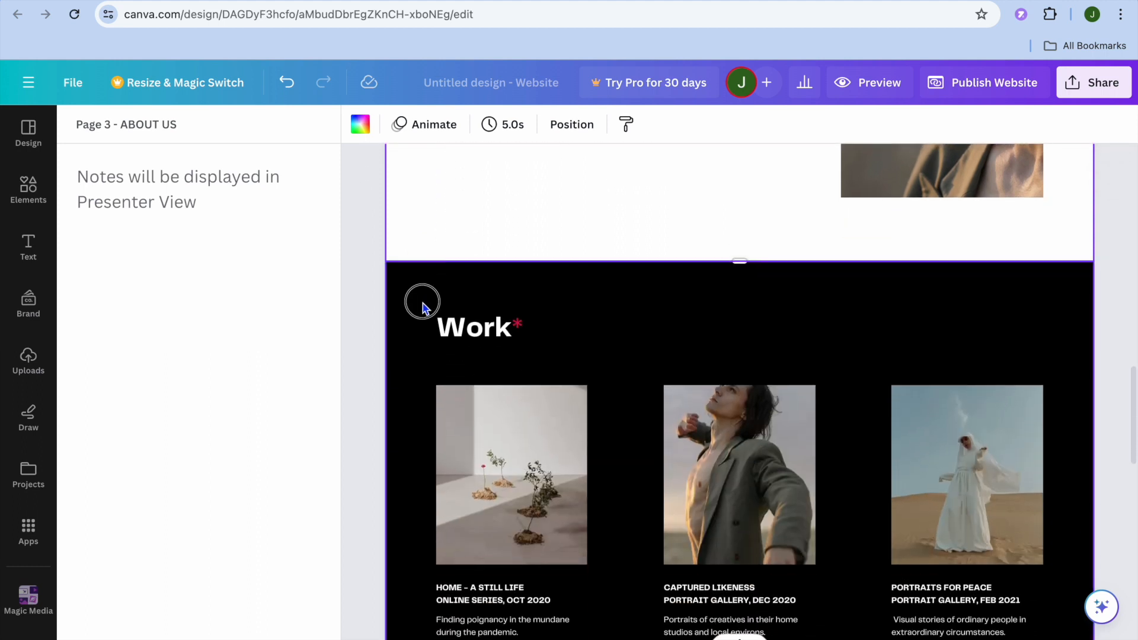
left_click(195, 125)
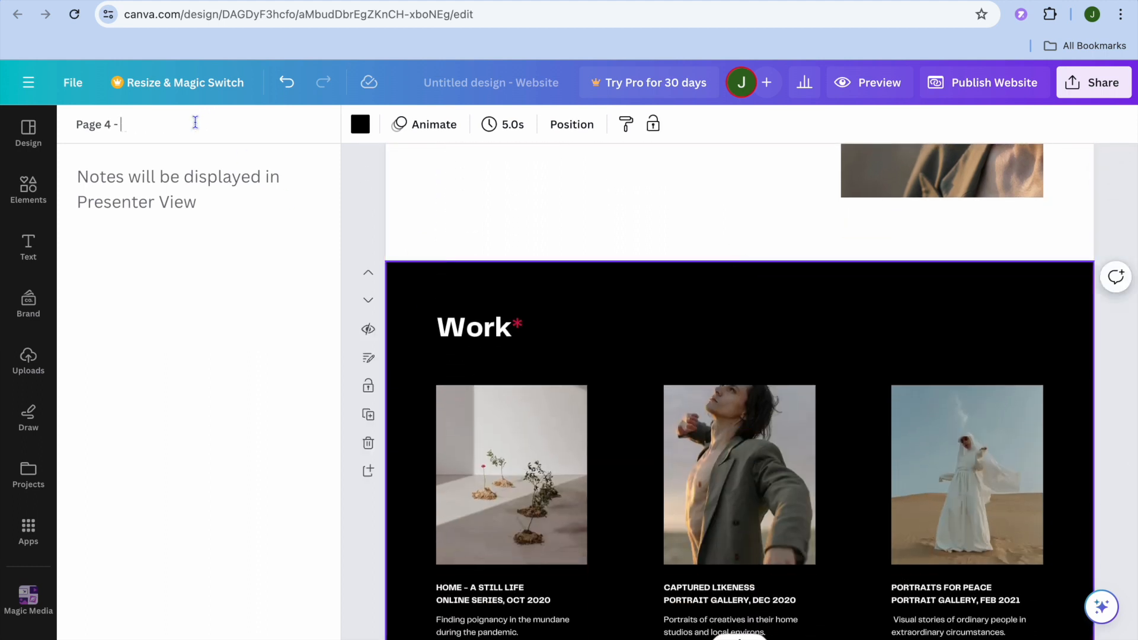
type("PORTFOLIO")
Step: Set the title of the Contact page to CONTACT
scroll(518, 378, "down", 8)
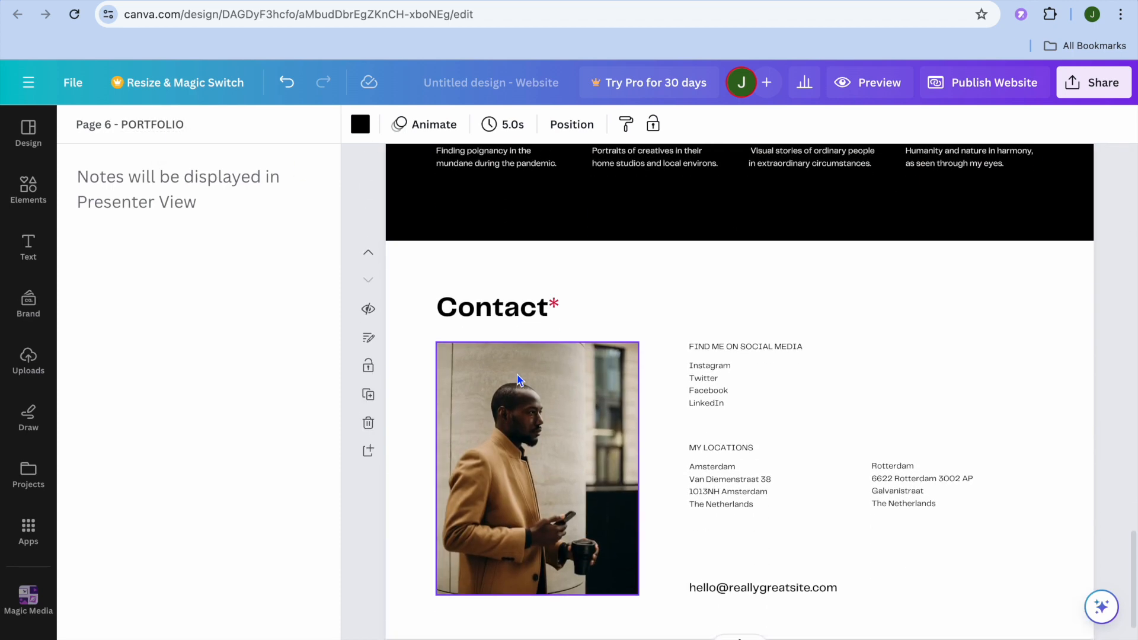
left_click(421, 251)
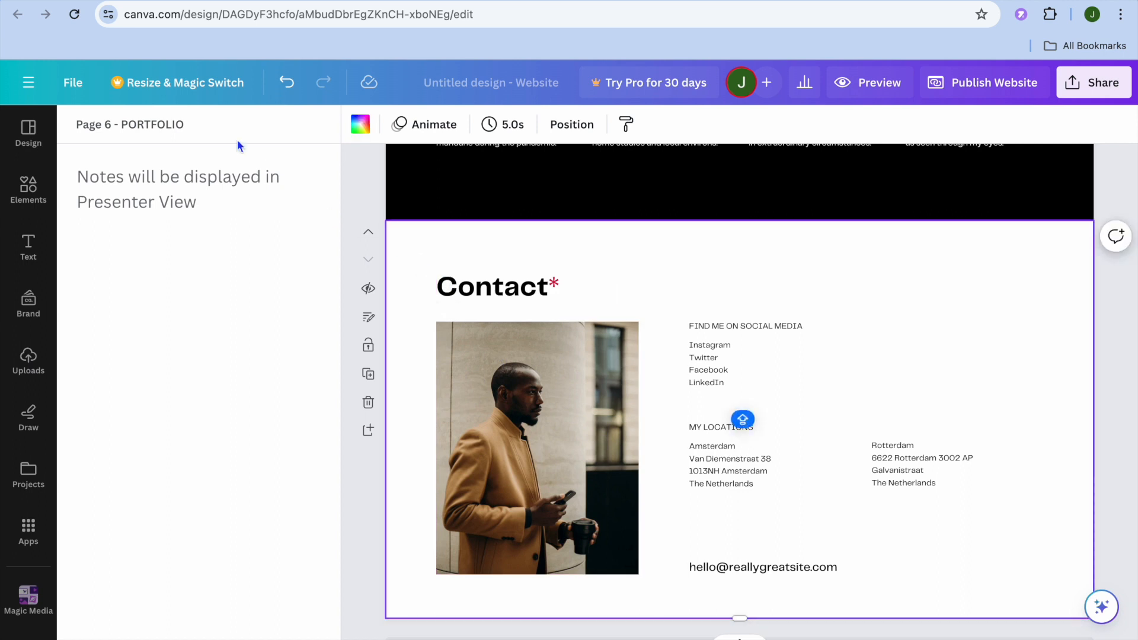
left_click(195, 124)
key("BackSpace")
key("BackSpace")
key("BackSpace")
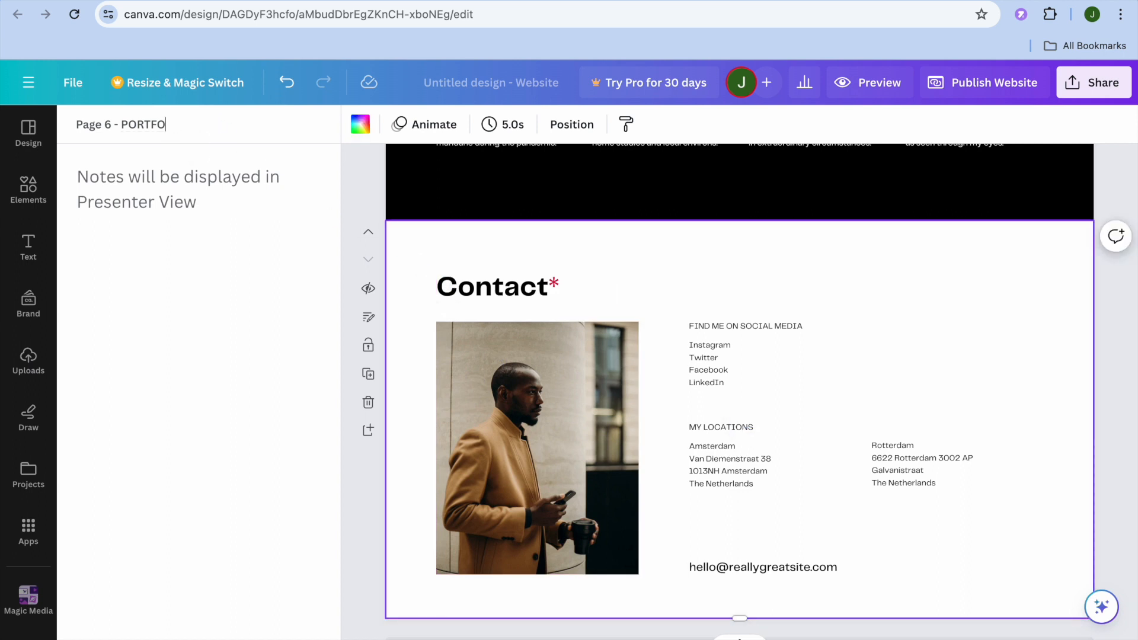
type("CONTACT")
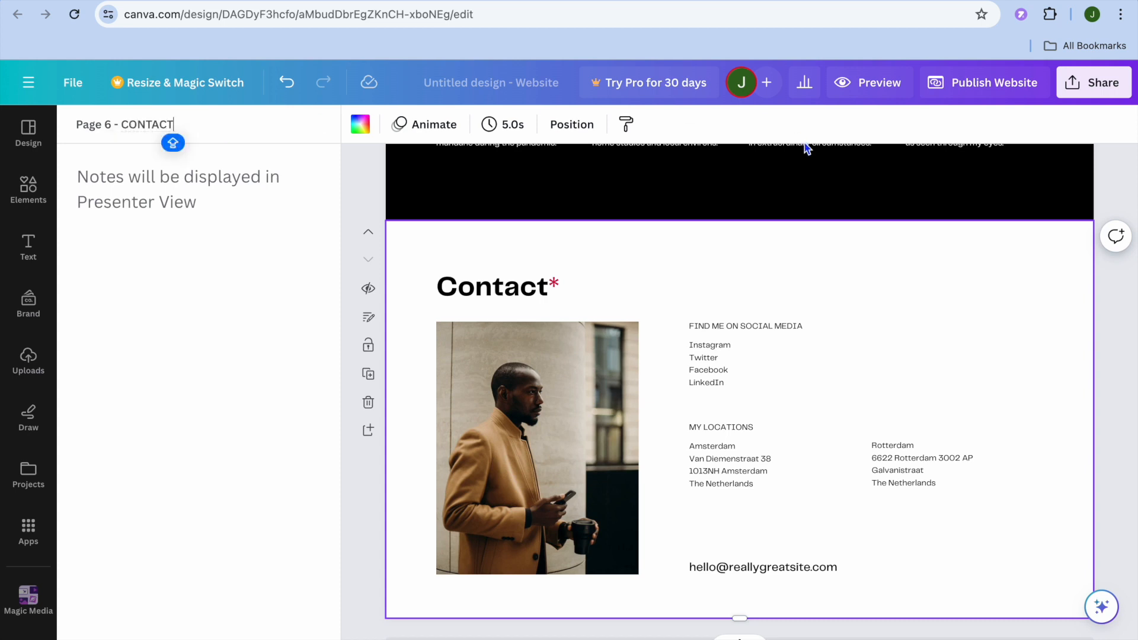
Step: Preview the website, follow the ABOUT US and CONTACT navigation links, and close the preview
left_click(859, 89)
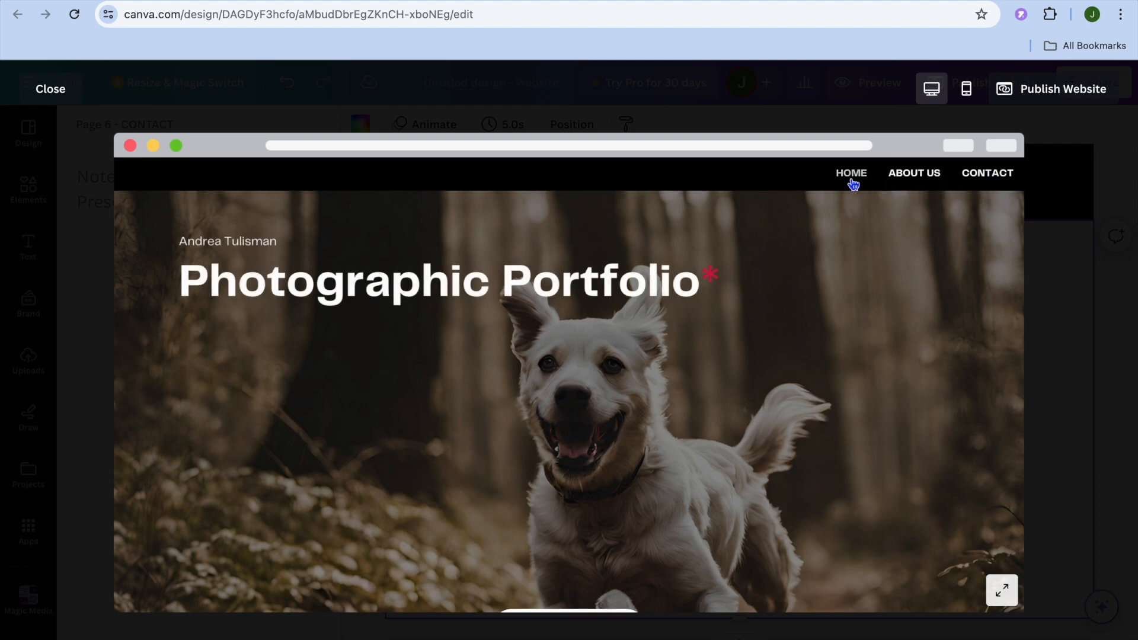
left_click(920, 174)
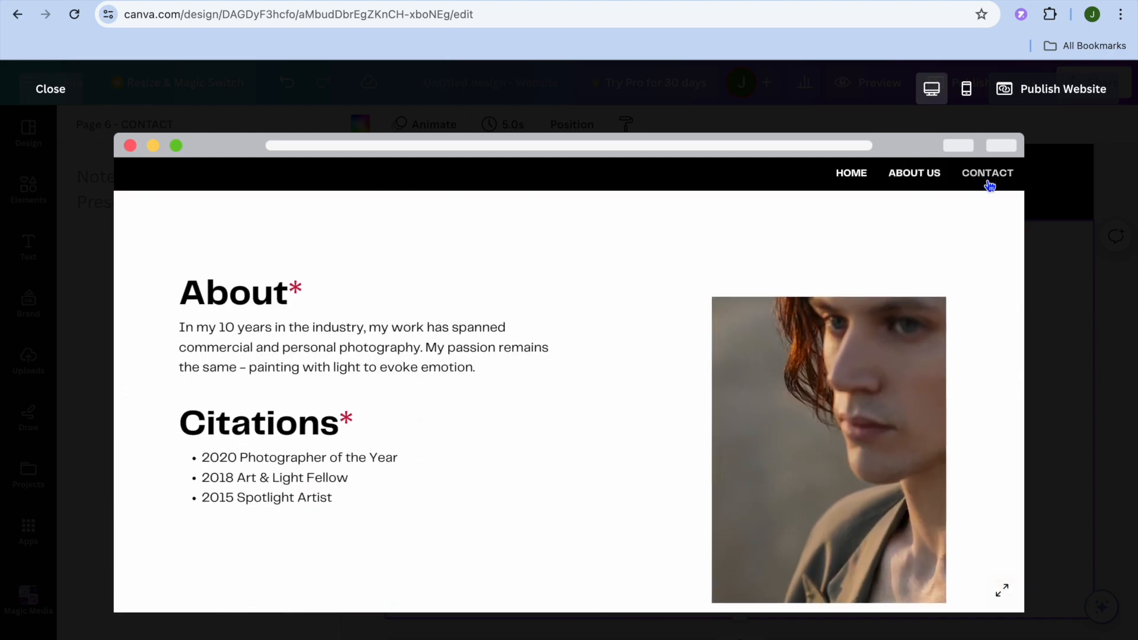
left_click(988, 175)
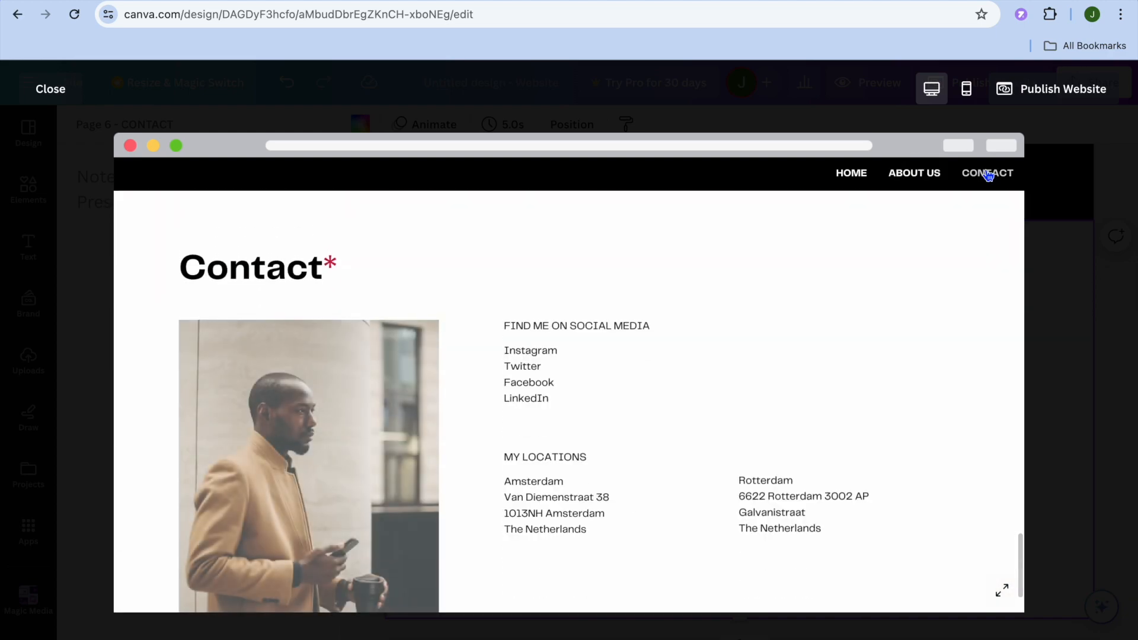
left_click(57, 92)
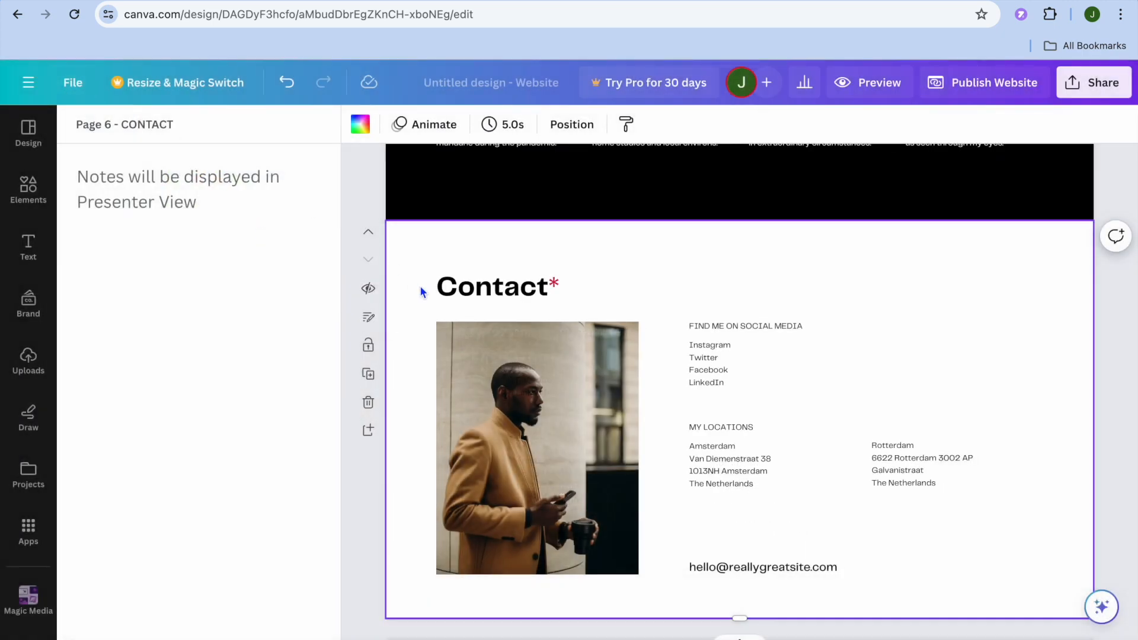
Step: Return to the first page and open the website's publishing options
scroll(419, 289, "up", 10)
scroll(420, 287, "up", 15)
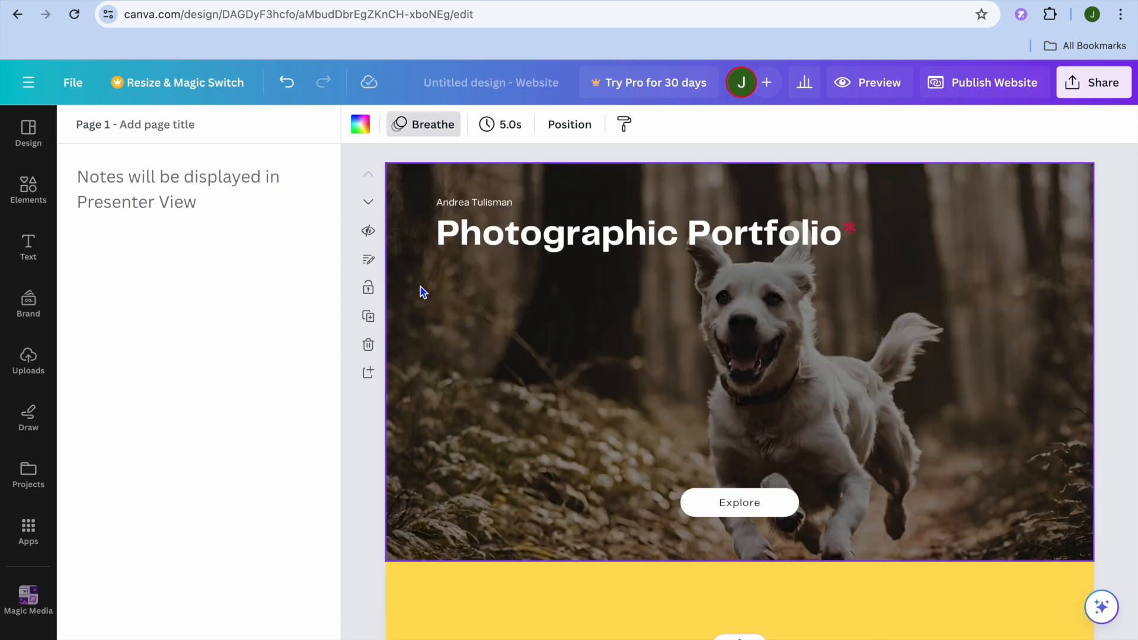
left_click(989, 78)
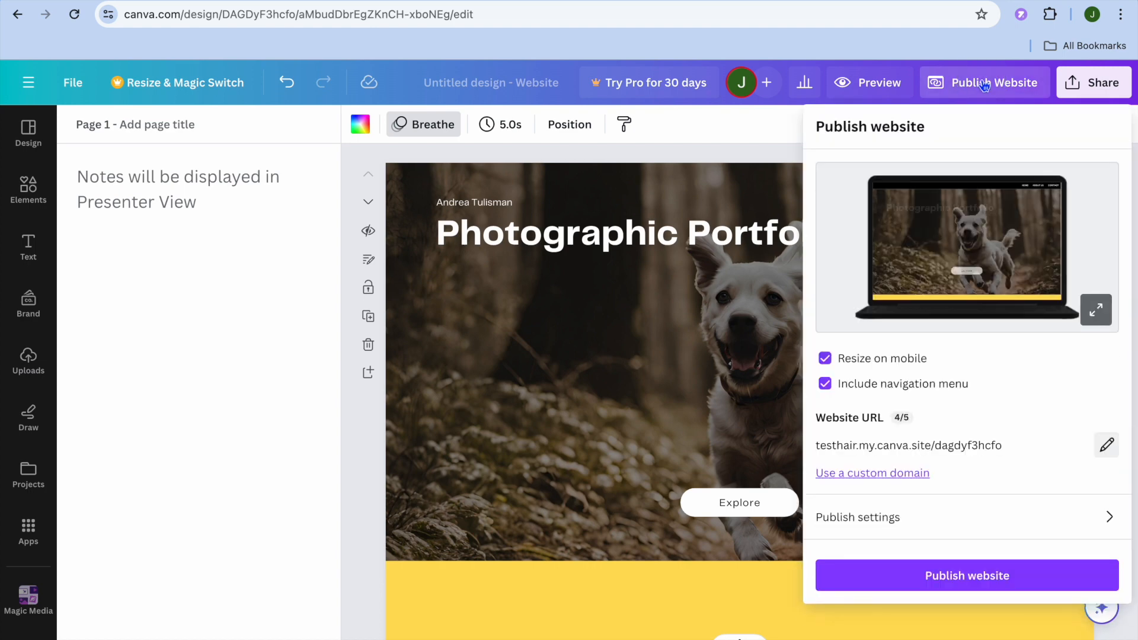